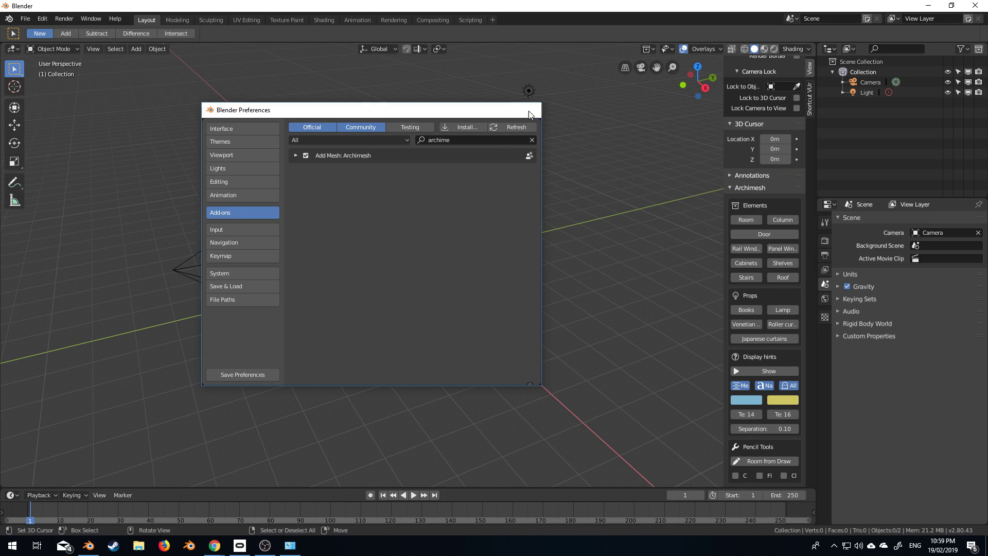
Close the add-on preferences and add an Archimesh room wall to the scene.
click(529, 113)
click(755, 219)
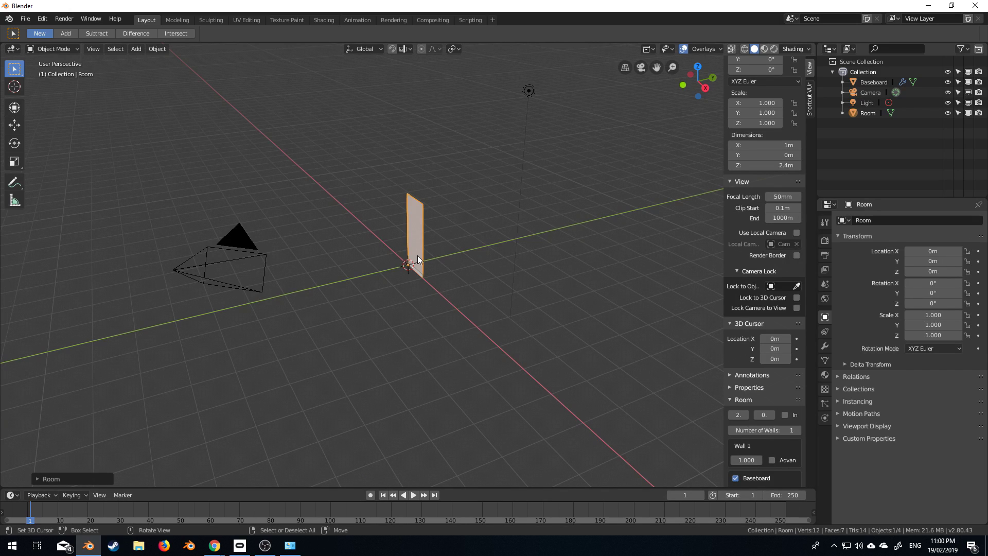
scroll(684, 332, down, 5)
scroll(761, 403, down, 10)
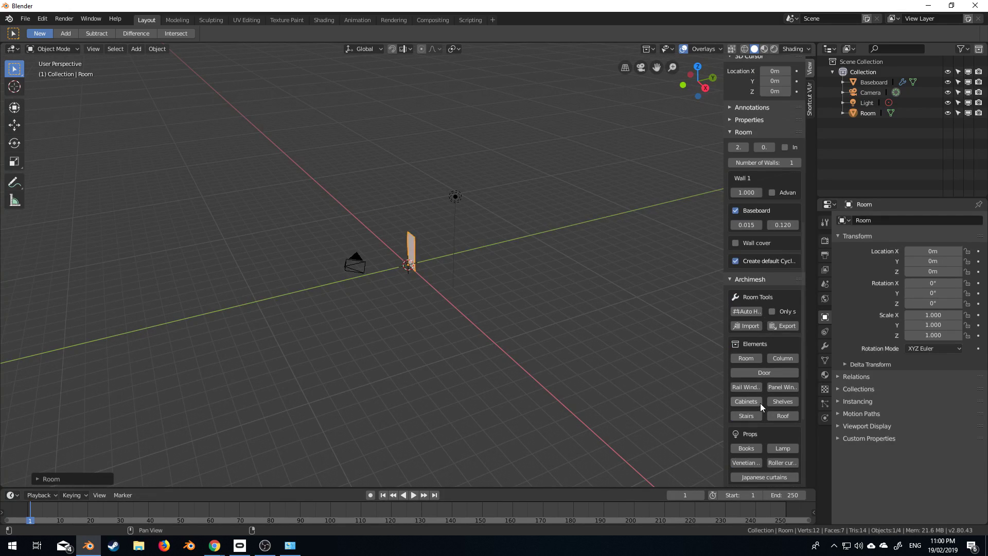
scroll(760, 403, down, 5)
scroll(424, 282, up, 5)
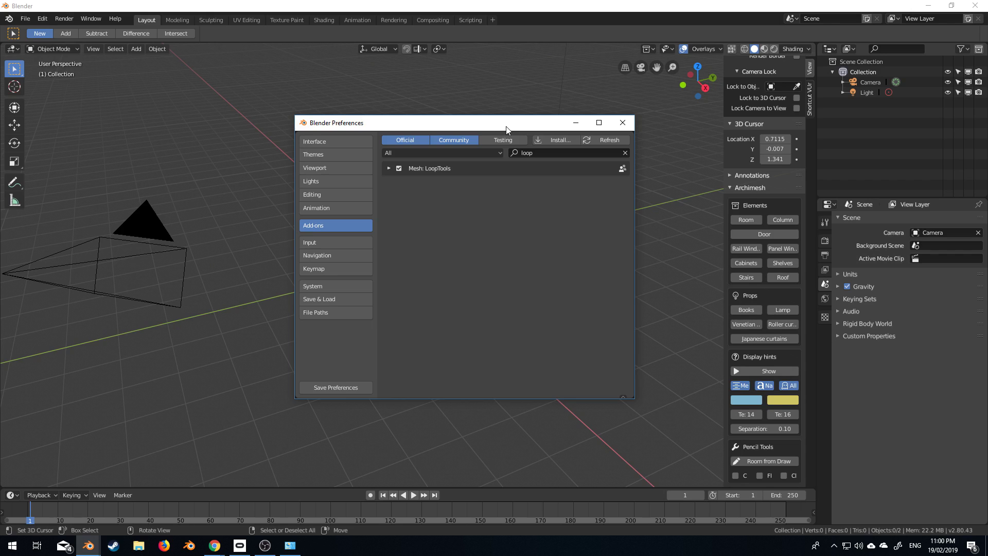
Close the preferences and snap the 3D cursor to the world origin.
click(622, 122)
middle_drag(494, 236, 440, 263)
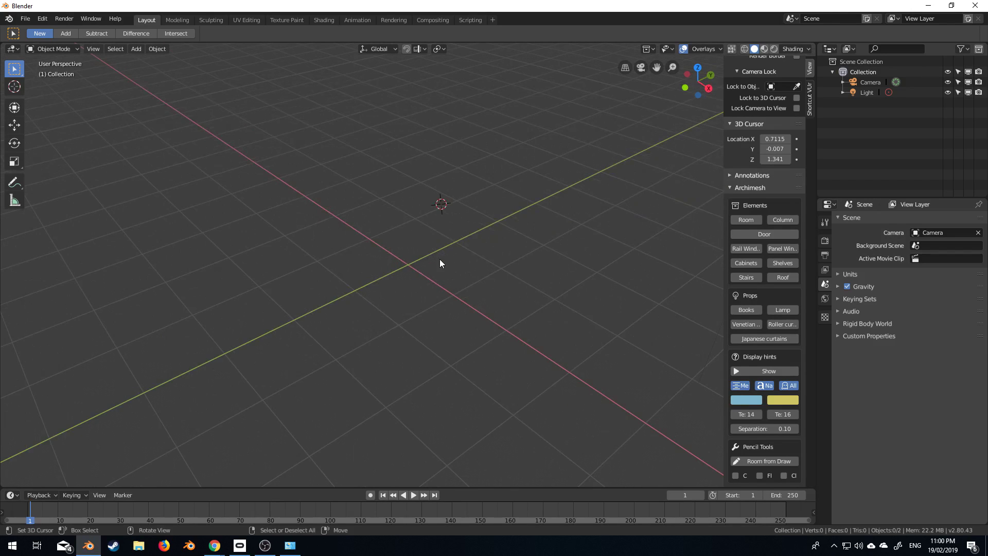
key(shift+s)
click(384, 292)
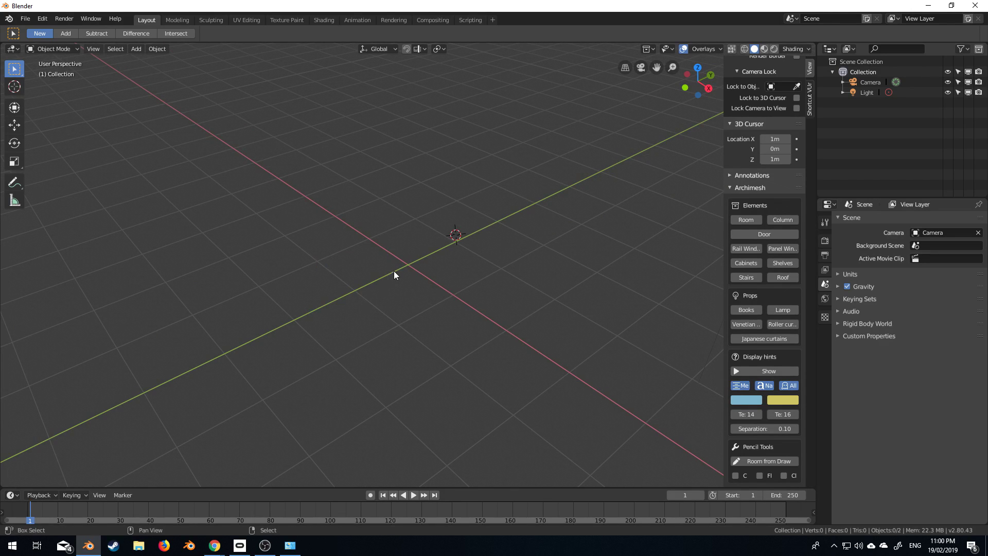
key(shift+s)
click(353, 301)
middle_drag(359, 278, 404, 282)
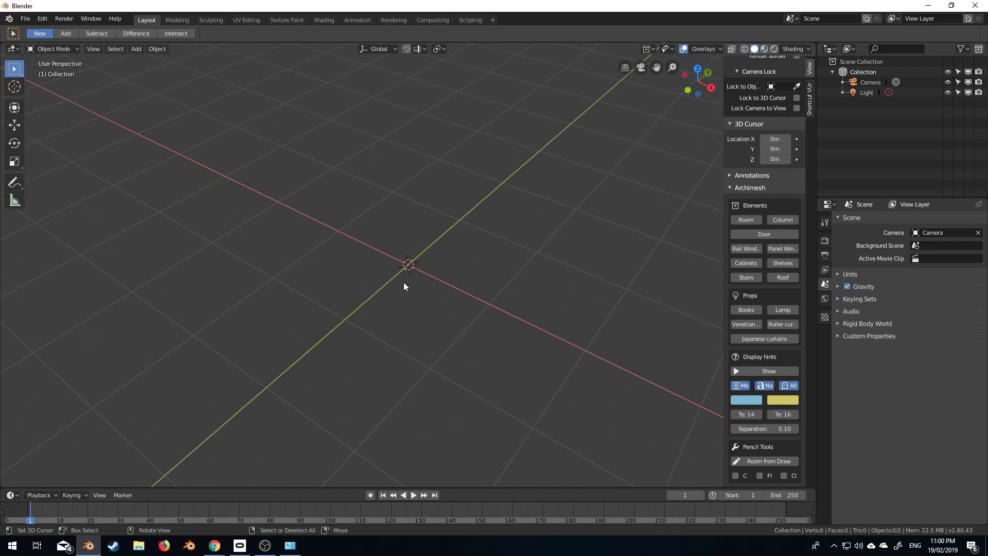
Add a plane at the origin and scale it about 2.5 times in Edit Mode.
key(shift+a)
mouse_move(403, 283)
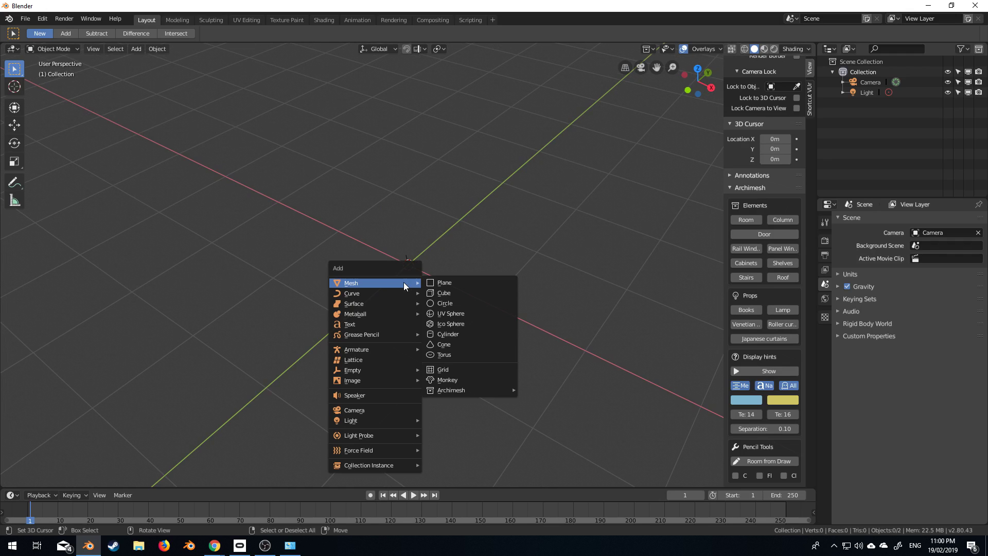
click(438, 284)
key(Tab)
key(s)
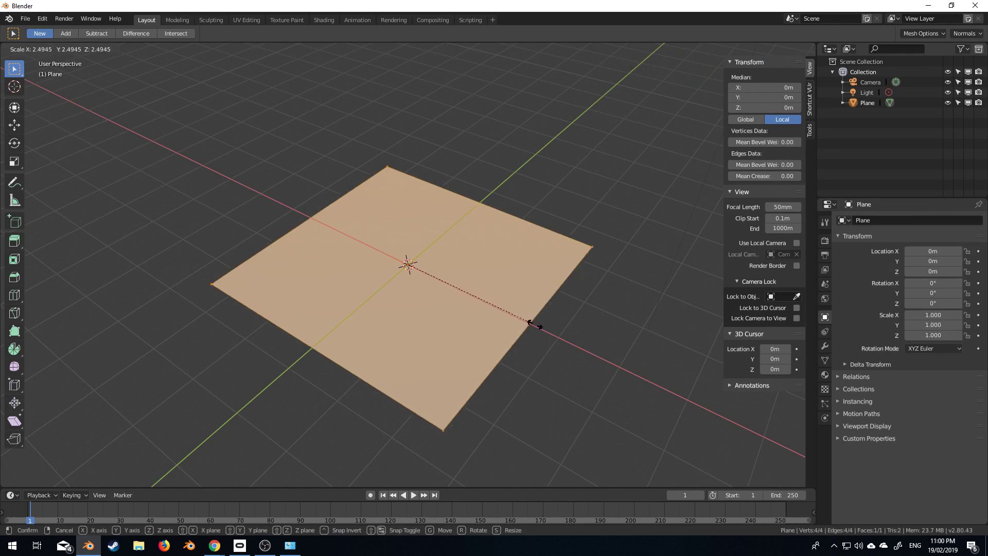
click(550, 332)
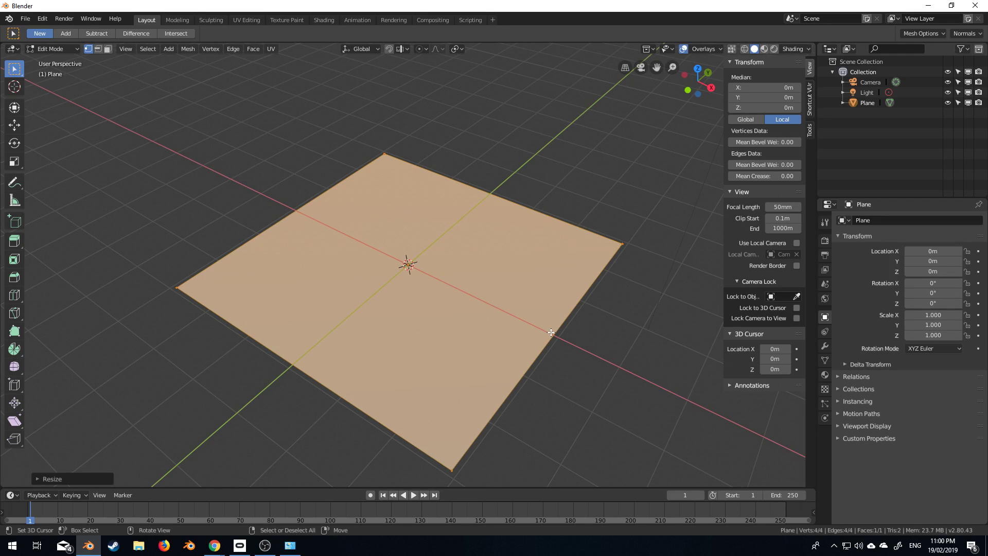
Subdivide the plane with 10 cuts into an 11×11 grid.
right_click(551, 331)
click(528, 292)
click(44, 478)
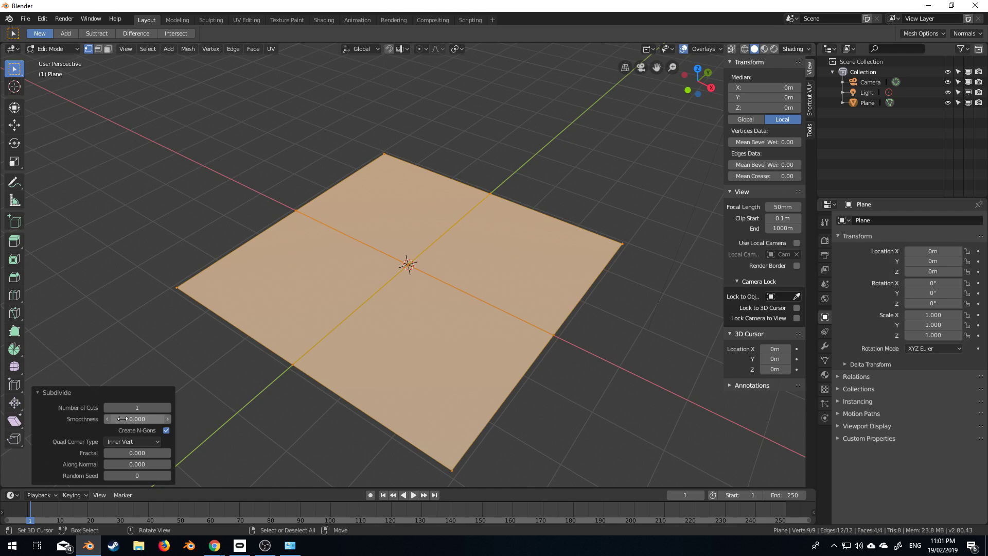
drag(131, 411, 200, 412)
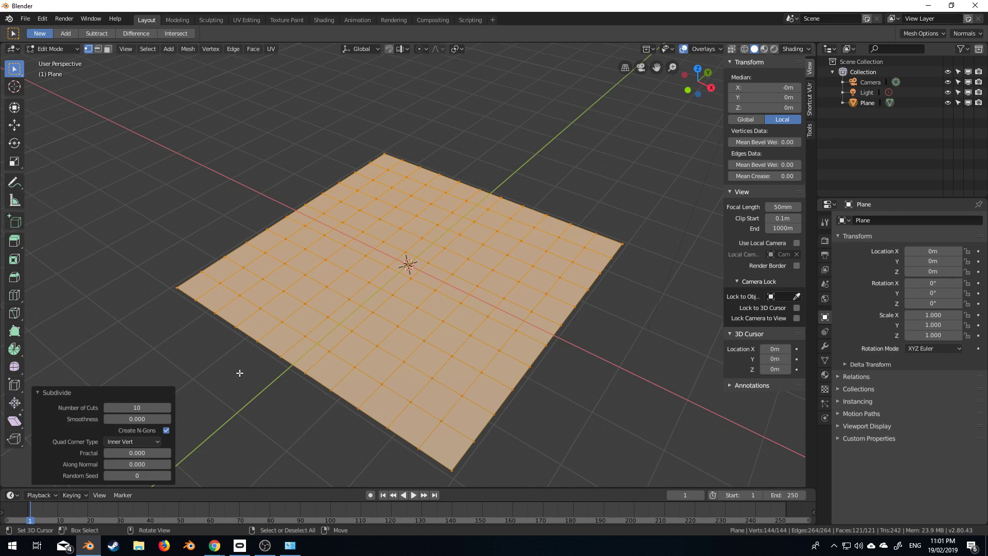
Select the central 3×3 block of faces and grow it to 5×5.
middle_drag(359, 321, 276, 412)
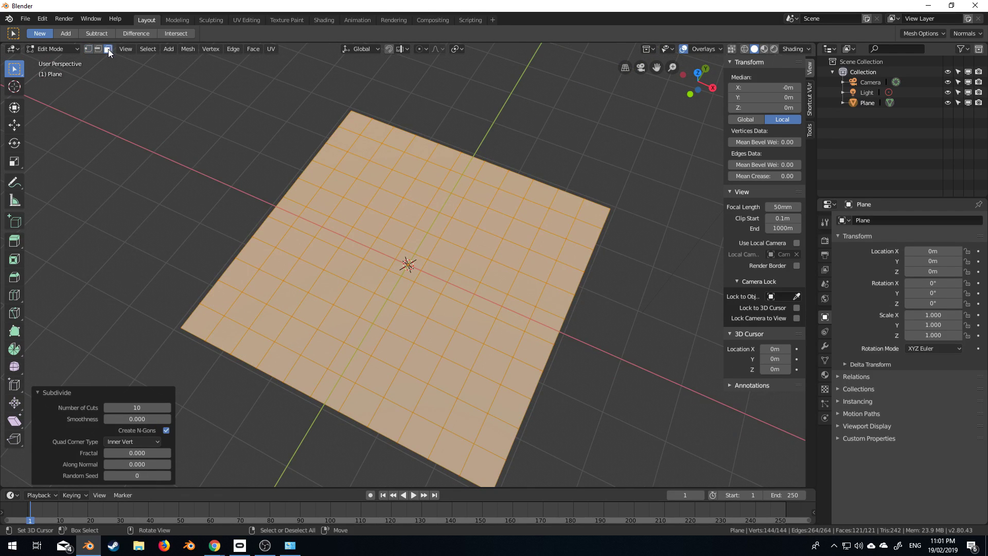
click(431, 272)
shift+click(408, 263)
shift+click(391, 288)
shift+click(419, 298)
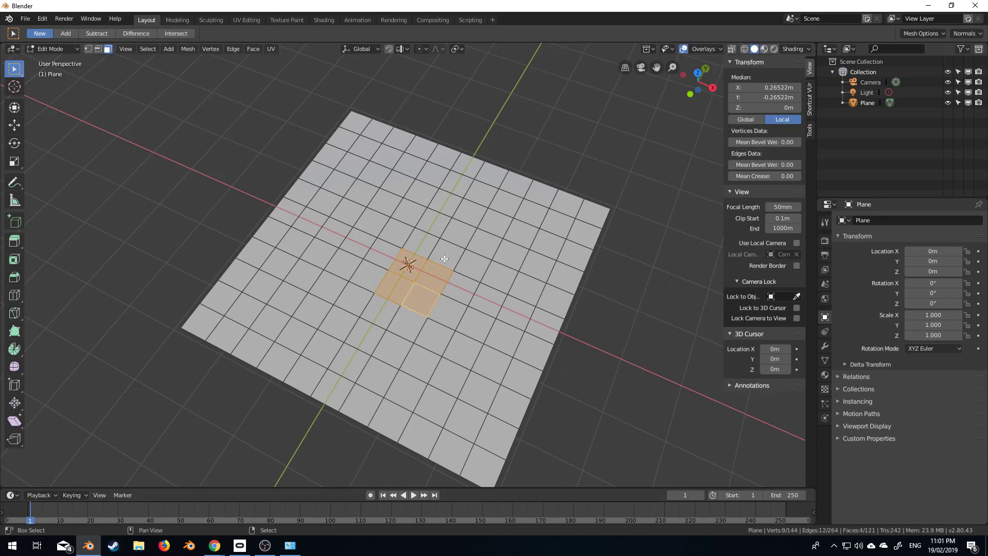
shift+click(446, 257)
shift+click(423, 244)
shift+click(399, 234)
shift+click(385, 256)
shift+click(383, 278)
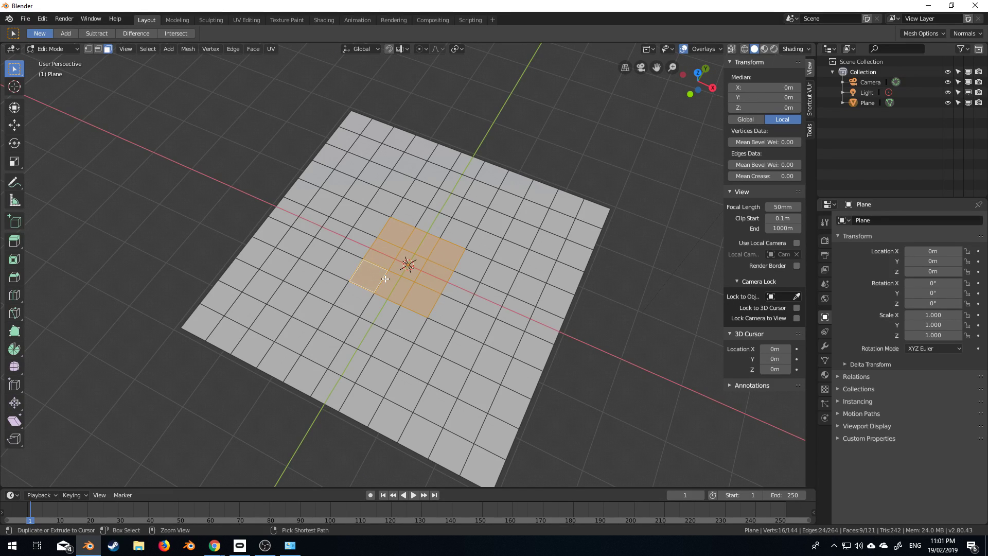
key(ctrl+KP_Add)
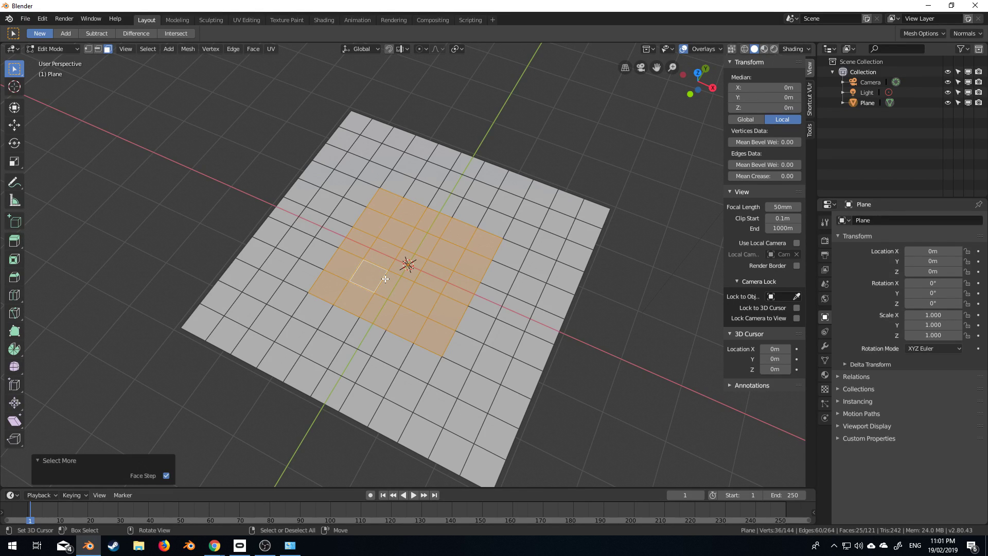
Reshape the selected faces into a flat circle with LoopTools Circle.
right_click(385, 278)
mouse_move(369, 248)
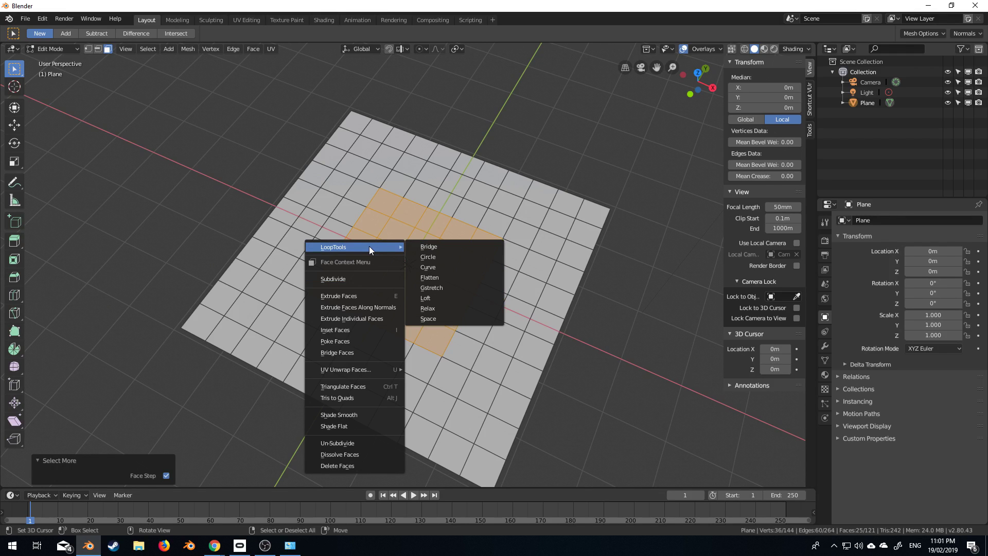
click(438, 257)
middle_drag(438, 260, 465, 249)
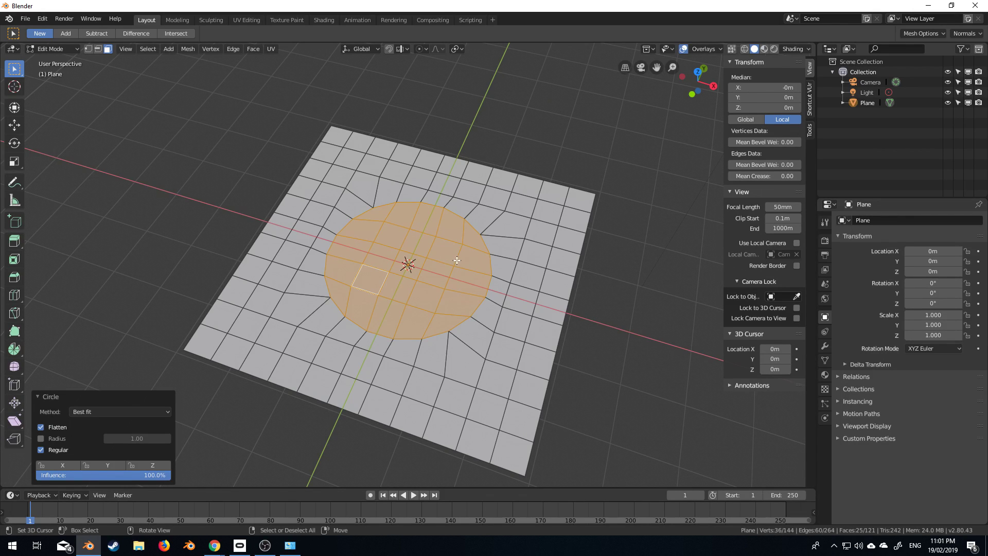
middle_drag(457, 263, 448, 233)
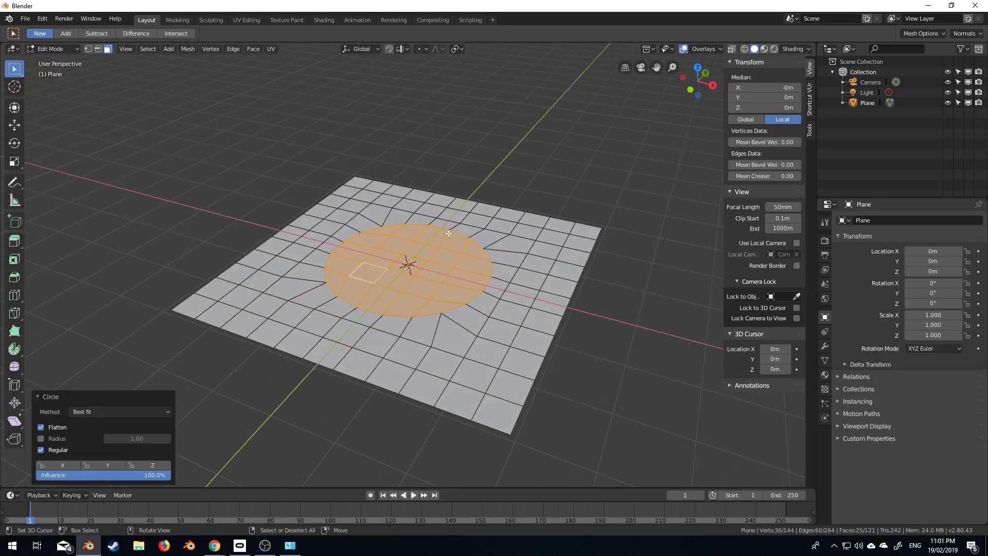
Extrude the circle of faces down into a pit about 1.03 m deep.
key(e)
click(455, 267)
key(z)
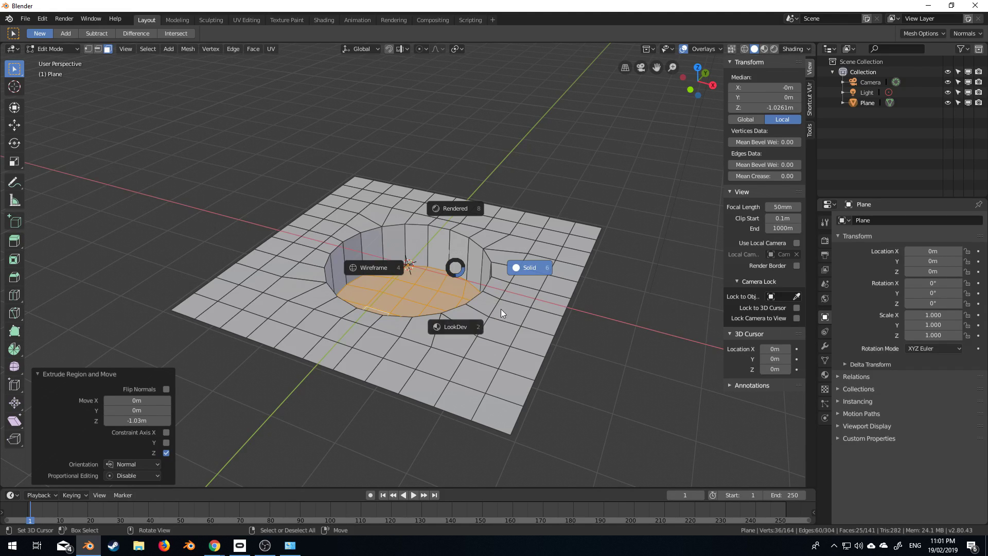
click(527, 270)
scroll(493, 283, up, 4)
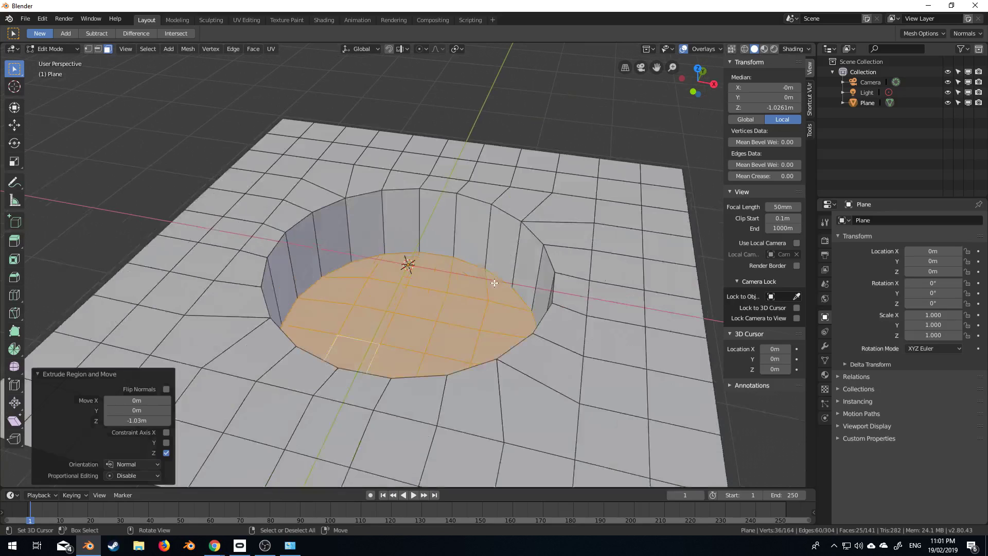
Select the hole's top rim edge loop and bevel it.
alt+click(494, 282)
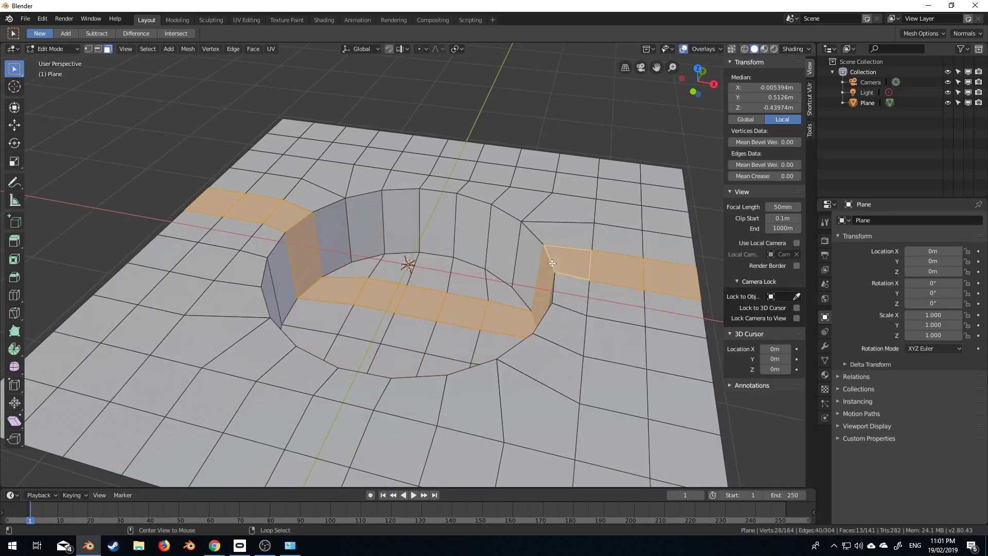
click(98, 49)
alt+click(330, 223)
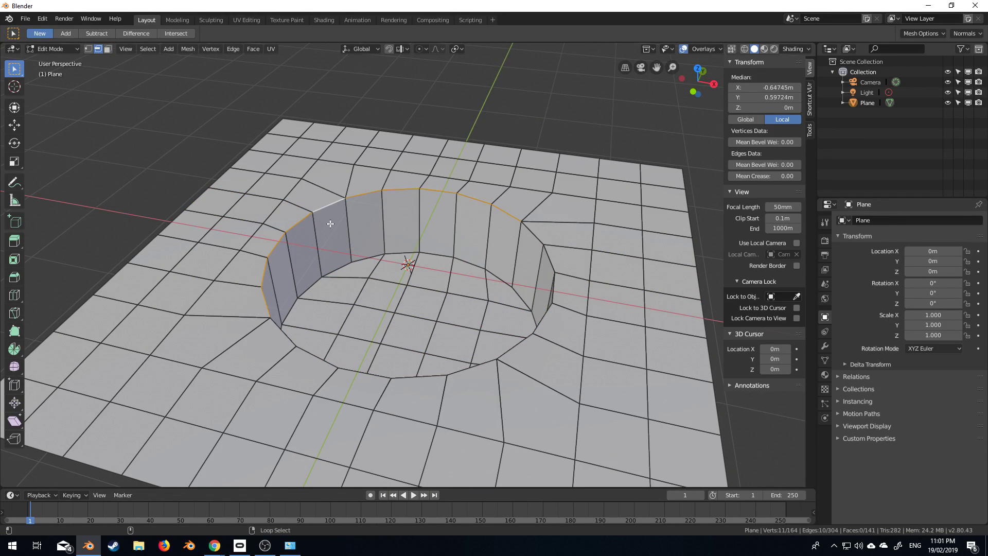
alt+shift+click(279, 334)
alt+shift+click(523, 349)
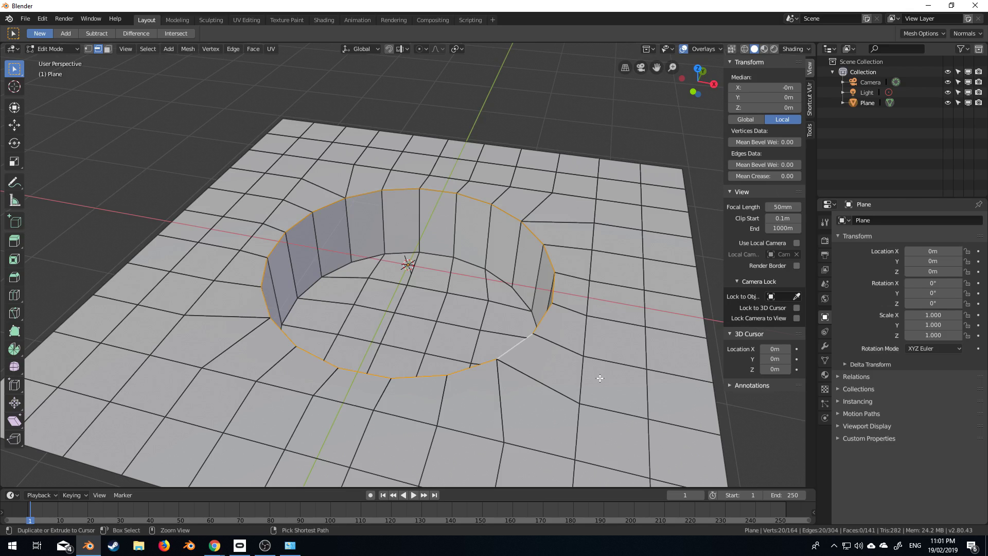
key(ctrl+b)
click(624, 387)
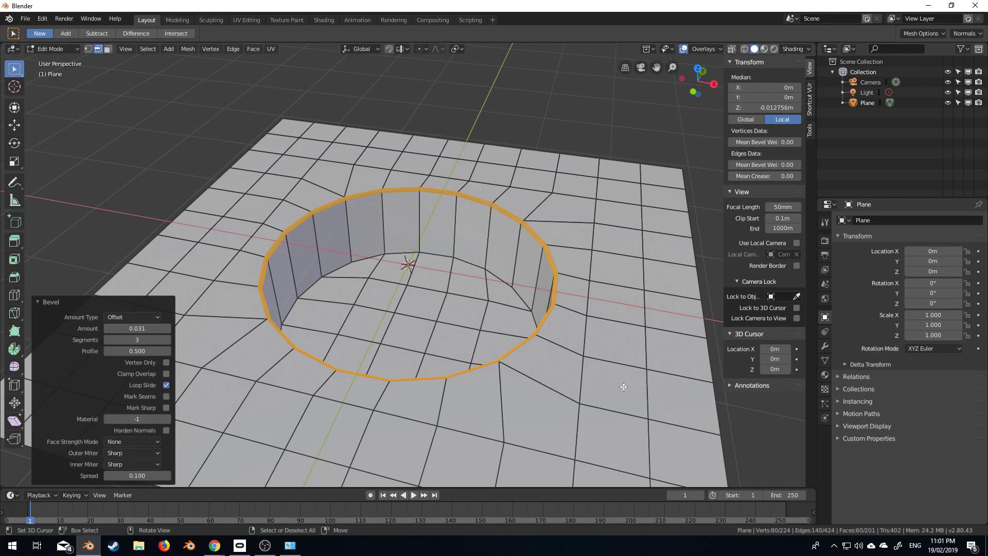
Select the bottom edge loop inside the hole and start bevelling it.
key(alt+a)
alt+click(538, 308)
middle_drag(565, 312, 393, 328)
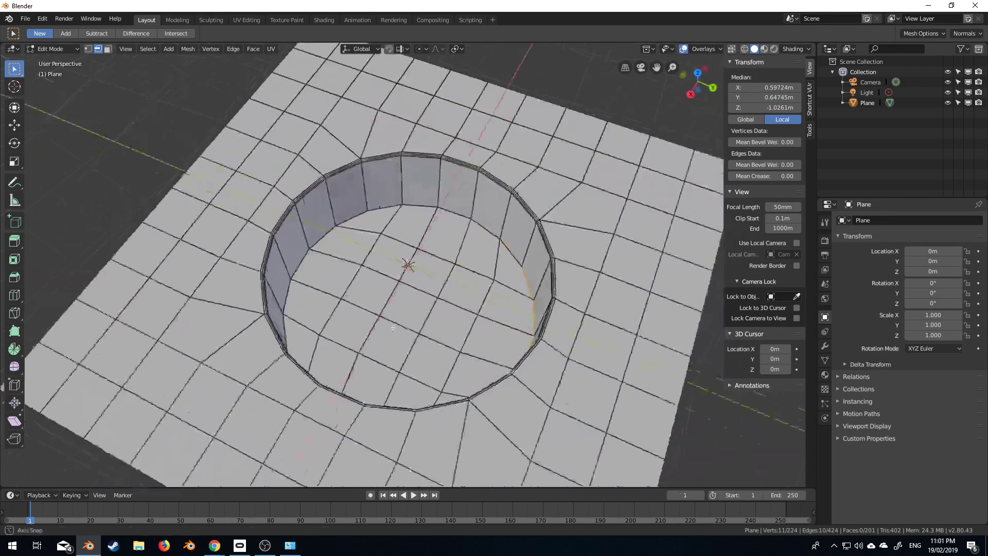
ctrl+click(288, 329)
ctrl+click(401, 207)
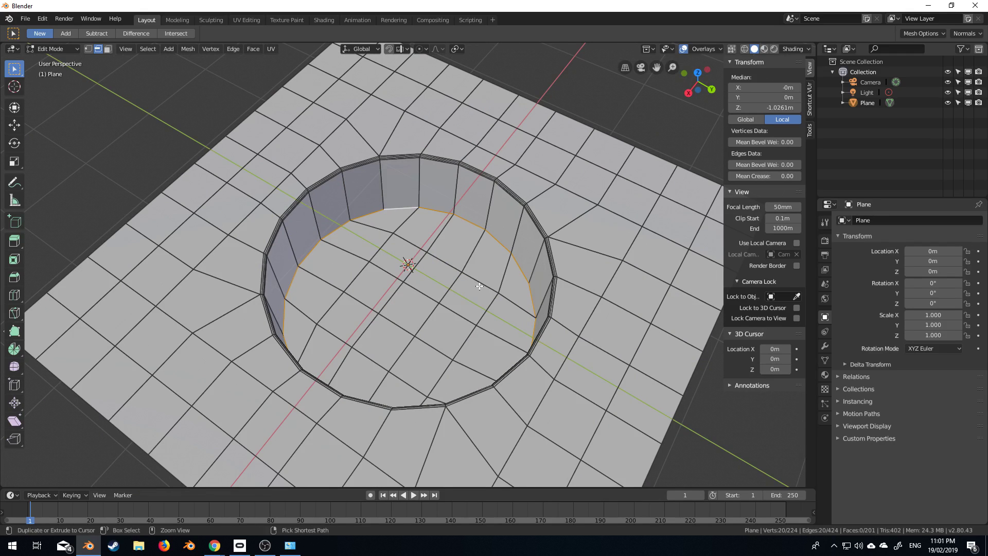
key(ctrl+b)
Confirm the bottom-loop bevel and apply Shade Smooth to the plane.
click(508, 304)
key(Tab)
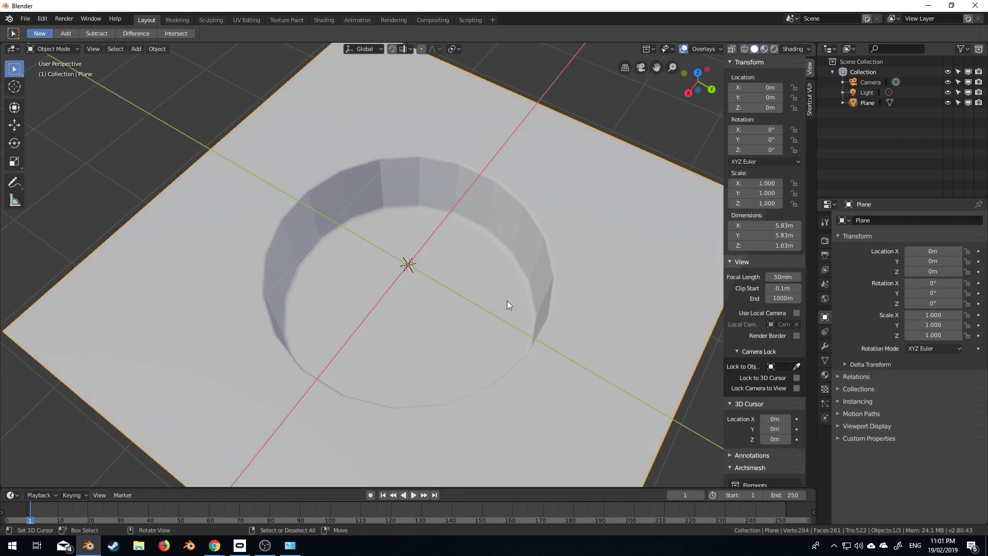
key(F3)
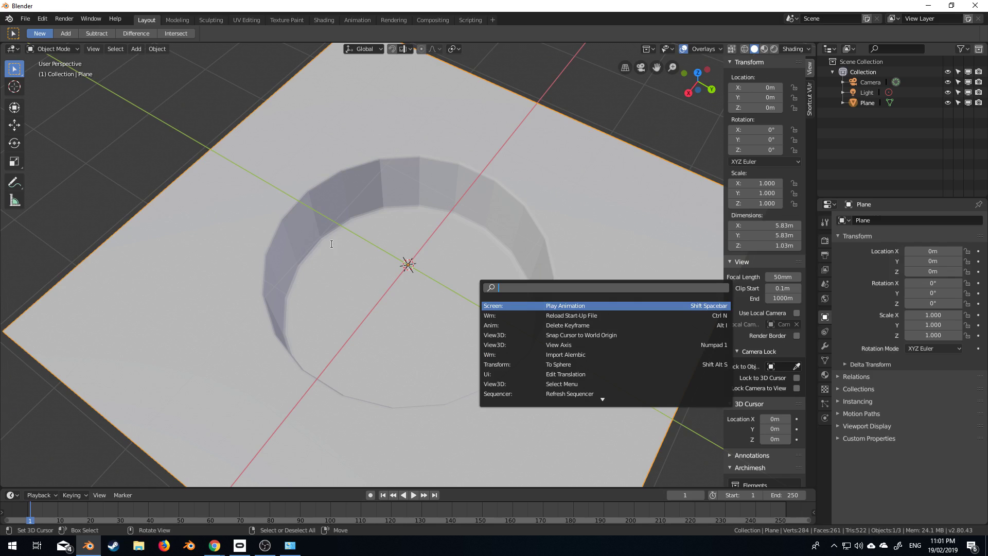
text(shade smooth)
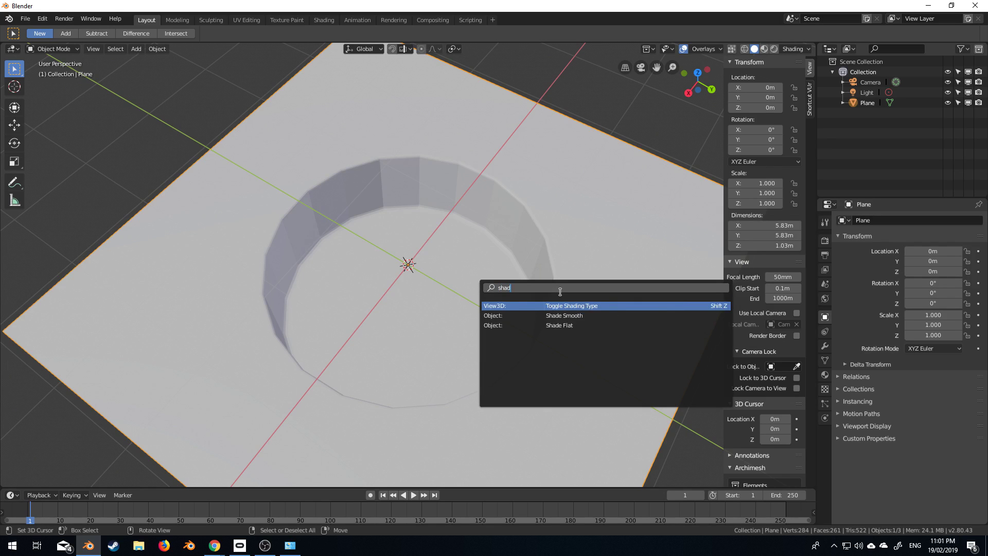
key(Return)
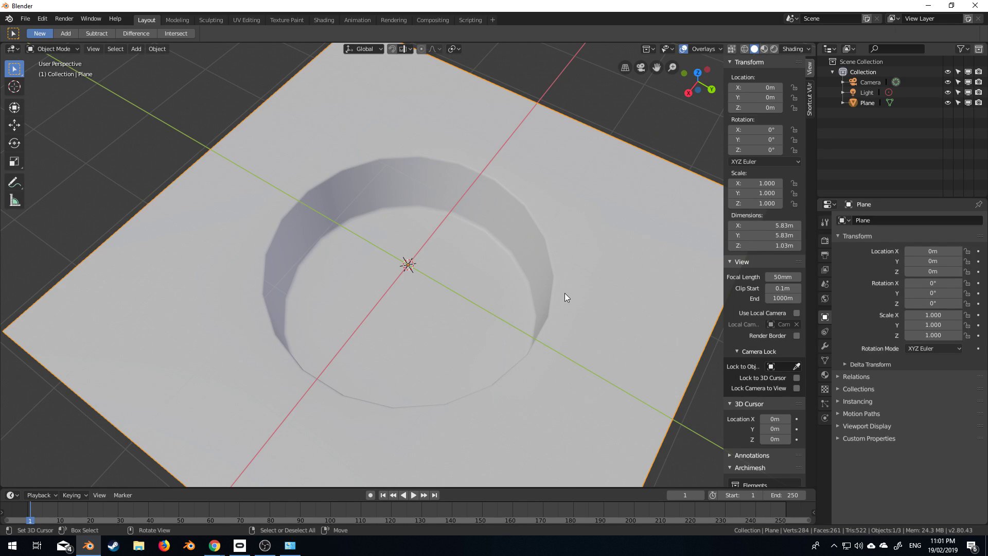
Add a Subdivision Surface modifier to the holed plane.
key(Tab)
middle_drag(564, 293, 592, 270)
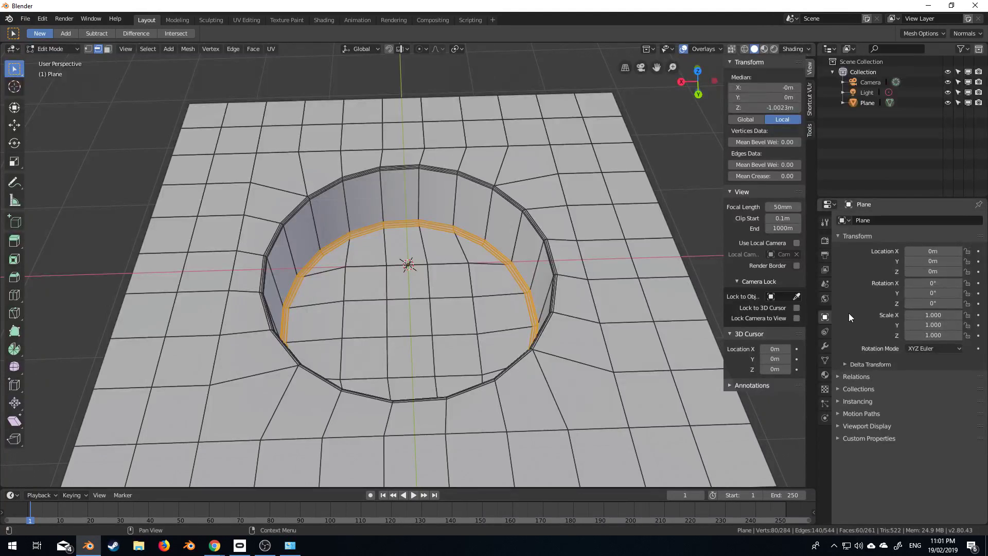
click(825, 346)
click(866, 220)
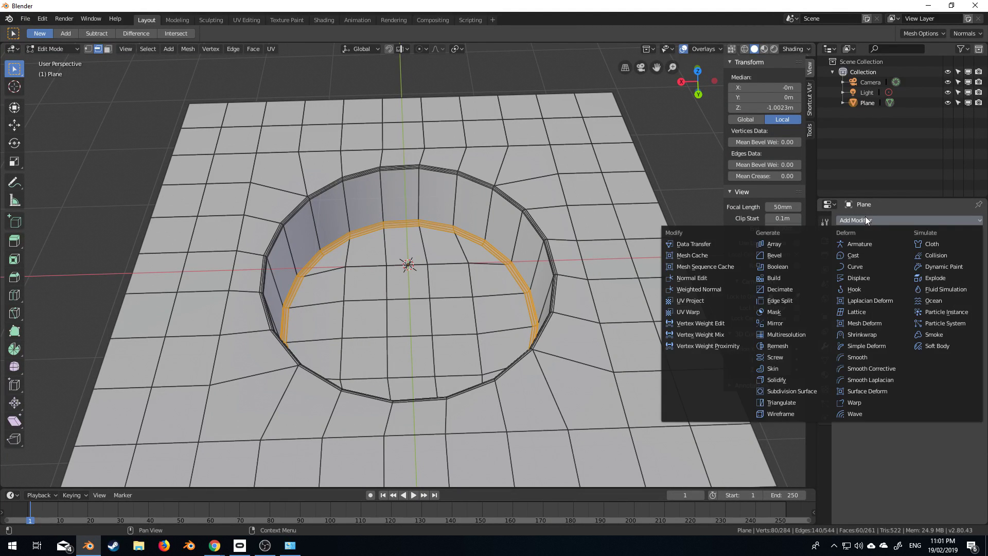
click(795, 397)
key(Tab)
middle_drag(469, 296, 525, 300)
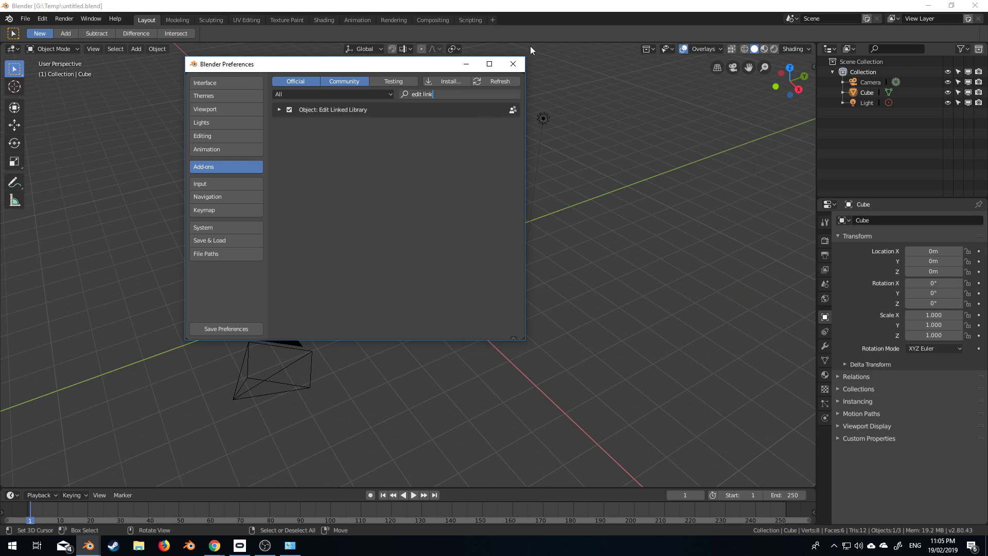
Close the Preferences window to see the default cube, camera and light.
click(513, 64)
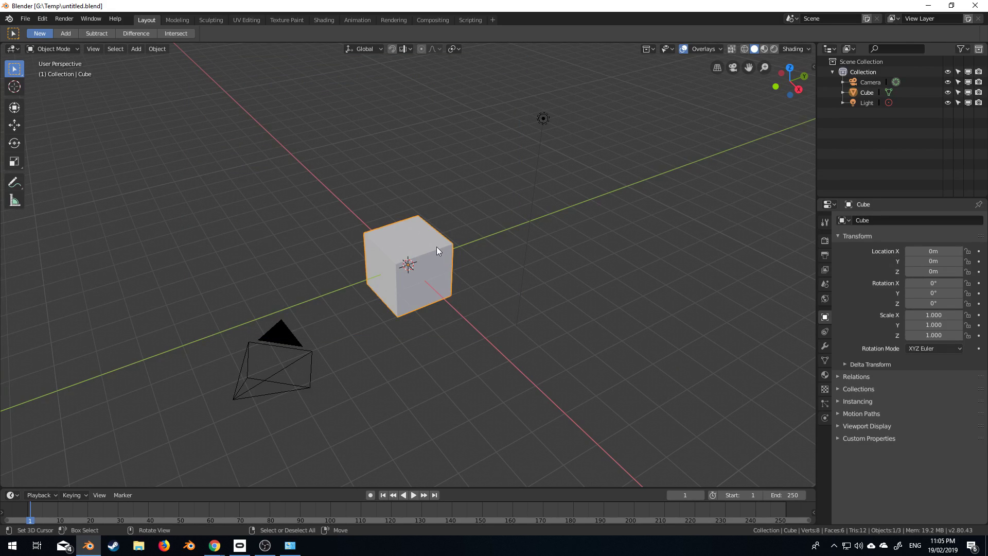
Start linking from Temp/Cubish.blend and browse into its Object data-blocks.
click(26, 20)
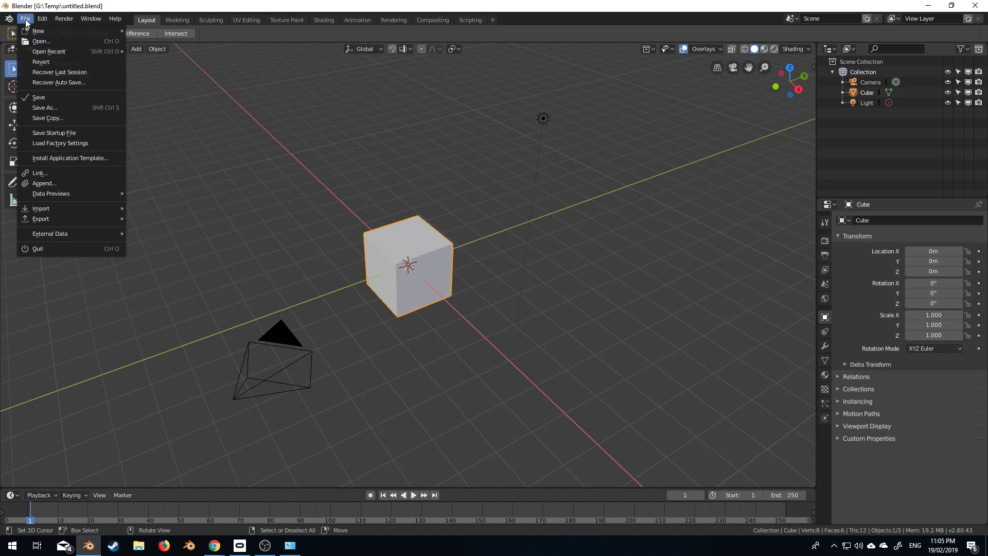
click(73, 171)
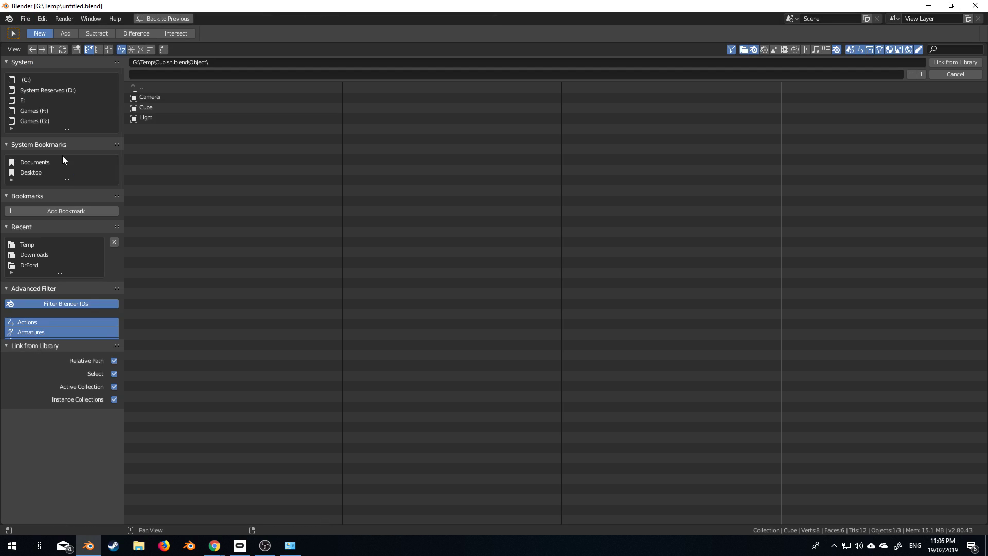
click(31, 244)
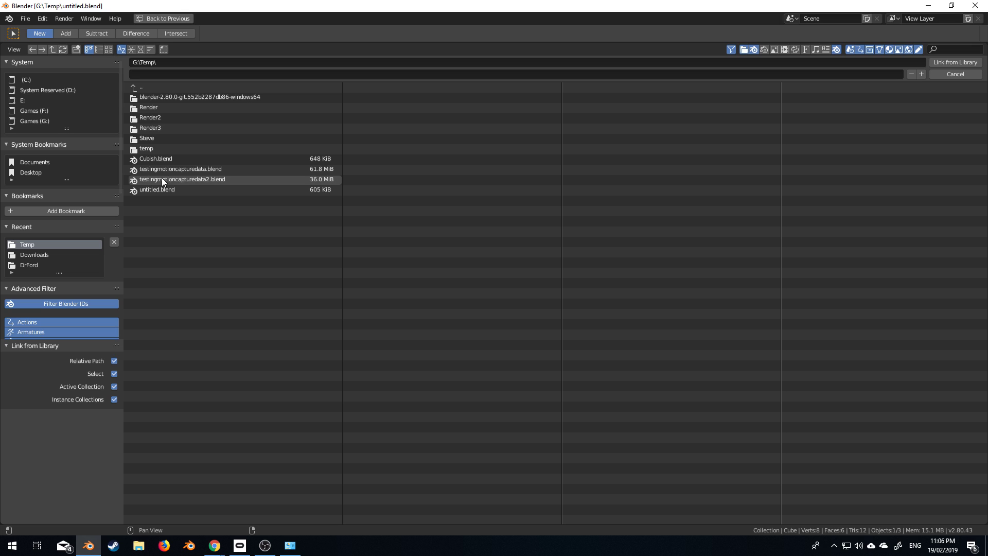
double_click(162, 160)
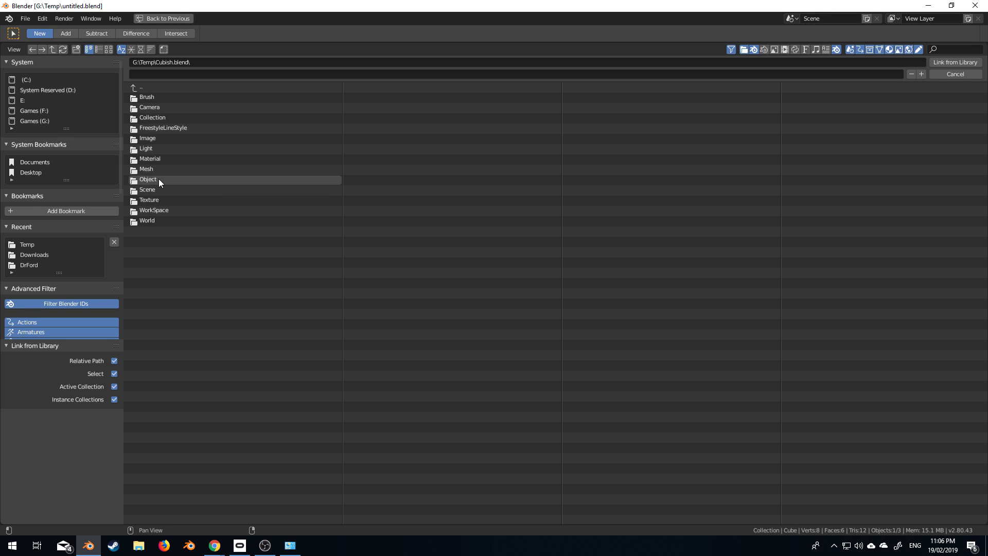
double_click(158, 179)
Link the Cube object and move the original cube away from it.
double_click(155, 107)
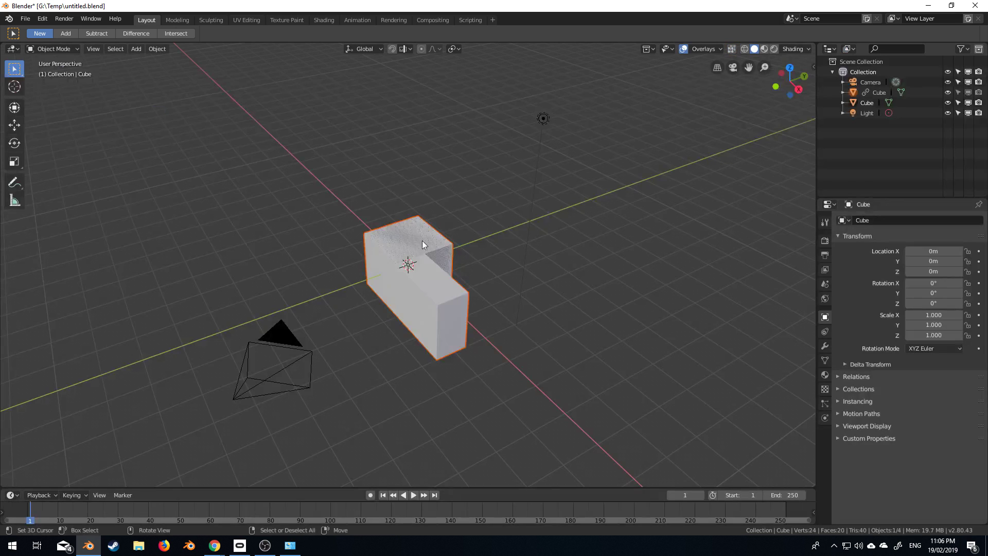
middle_drag(422, 239, 424, 278)
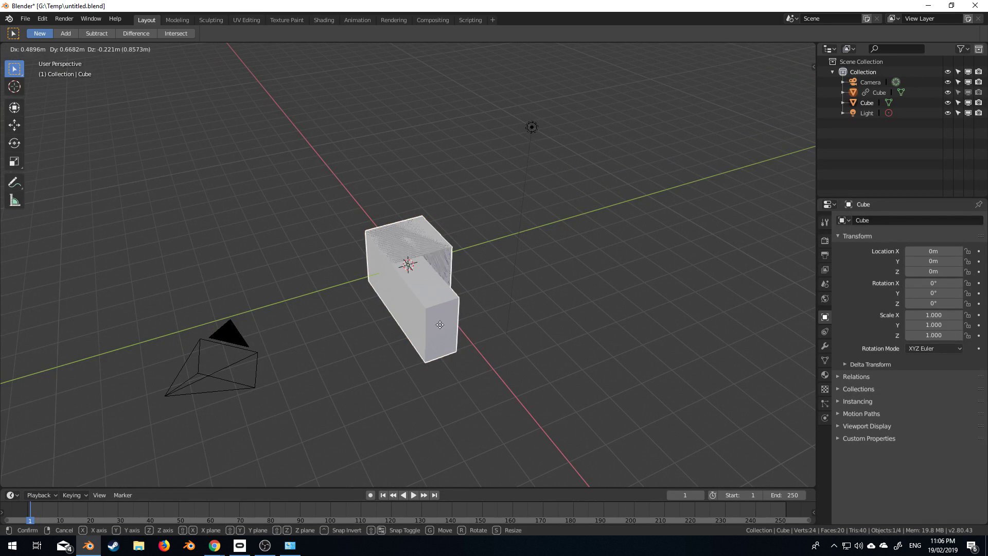
middle_drag(380, 242, 429, 254)
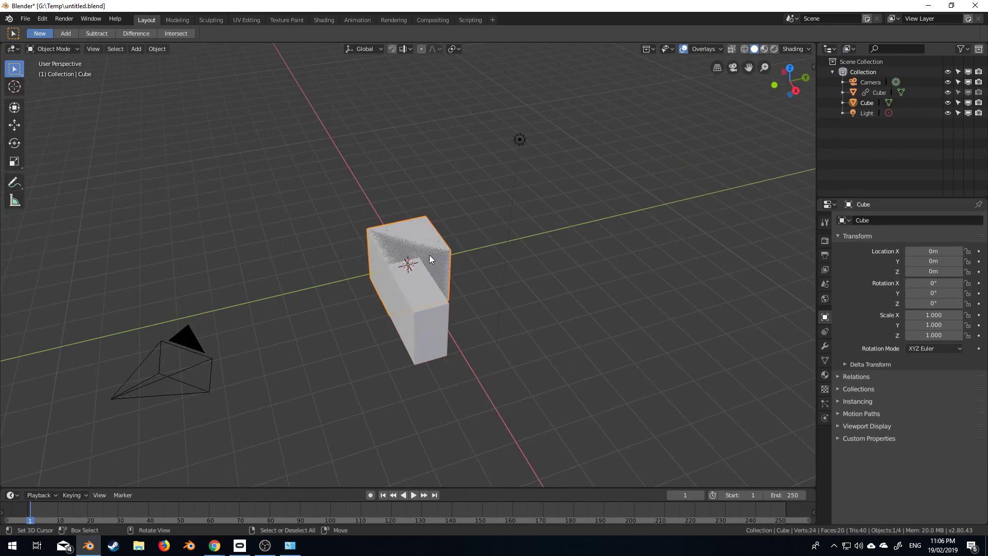
key(g)
click(566, 221)
Select the linked L-shaped cube and show the Edit Linked Library sidebar panel.
click(431, 335)
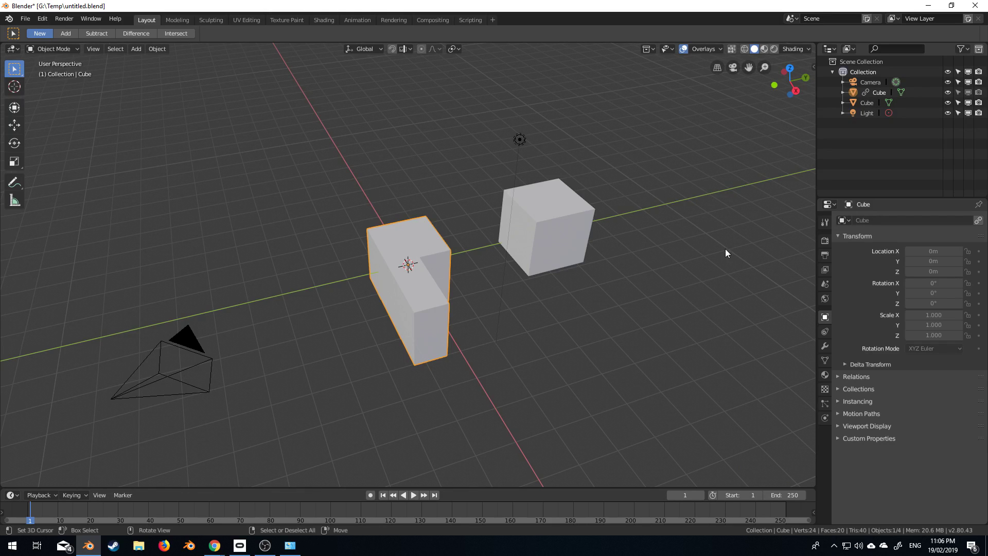
key(n)
scroll(749, 359, down, 5)
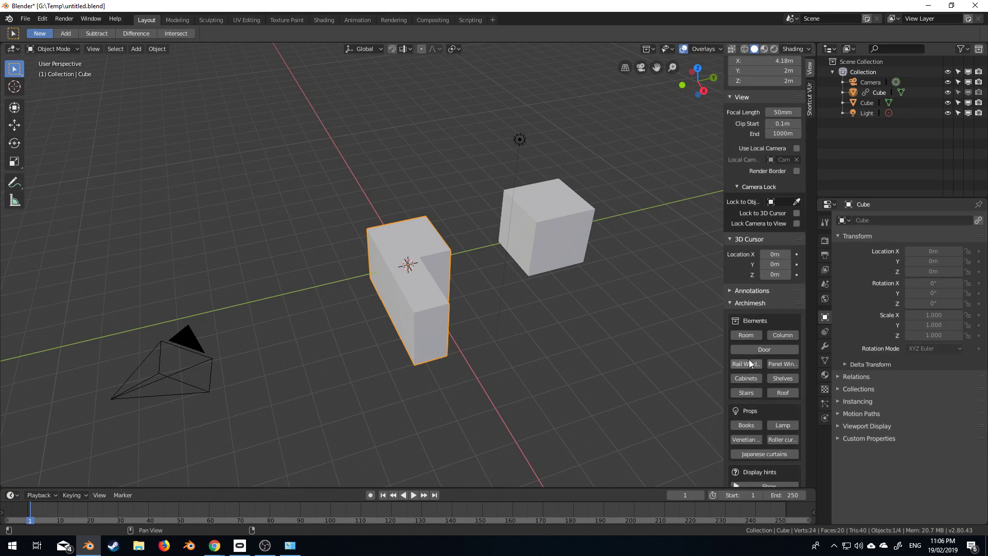
scroll(748, 359, down, 8)
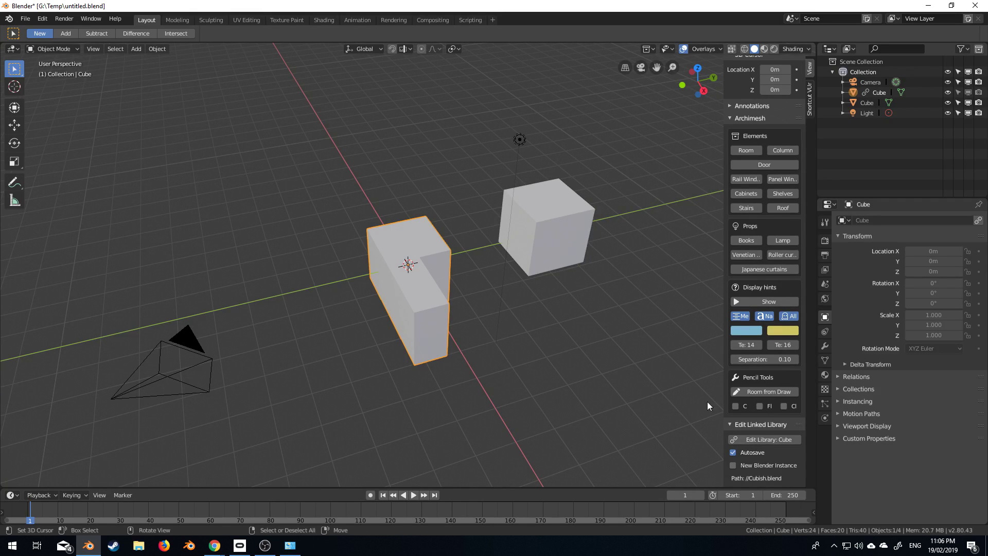
Open Cubish.blend for editing and add a centred loop cut across the long block.
click(761, 438)
key(Tab)
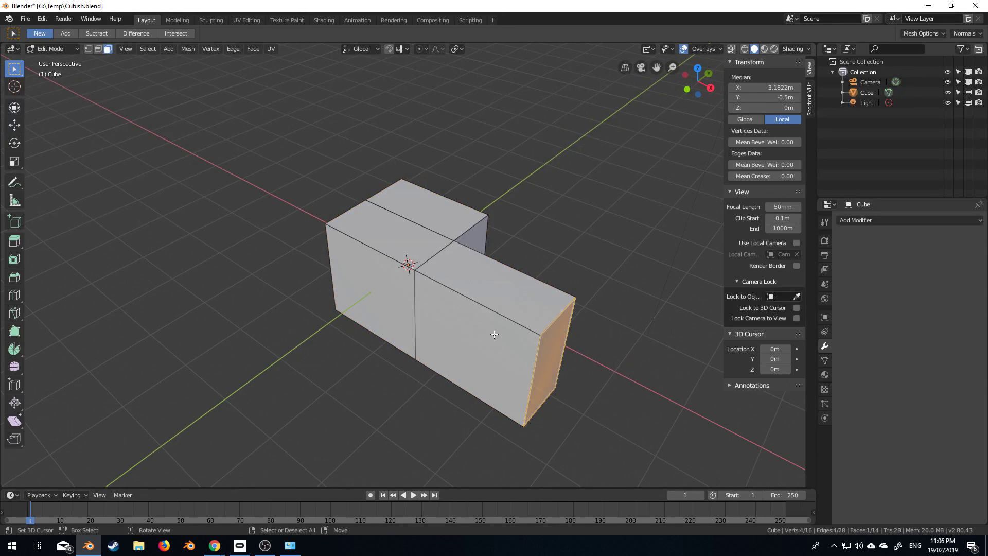
key(ctrl+r)
click(493, 335)
right_click(582, 370)
Move one cube edge, save Cubish.blend, and return to the original file.
middle_drag(582, 370, 536, 391)
click(535, 390)
key(g)
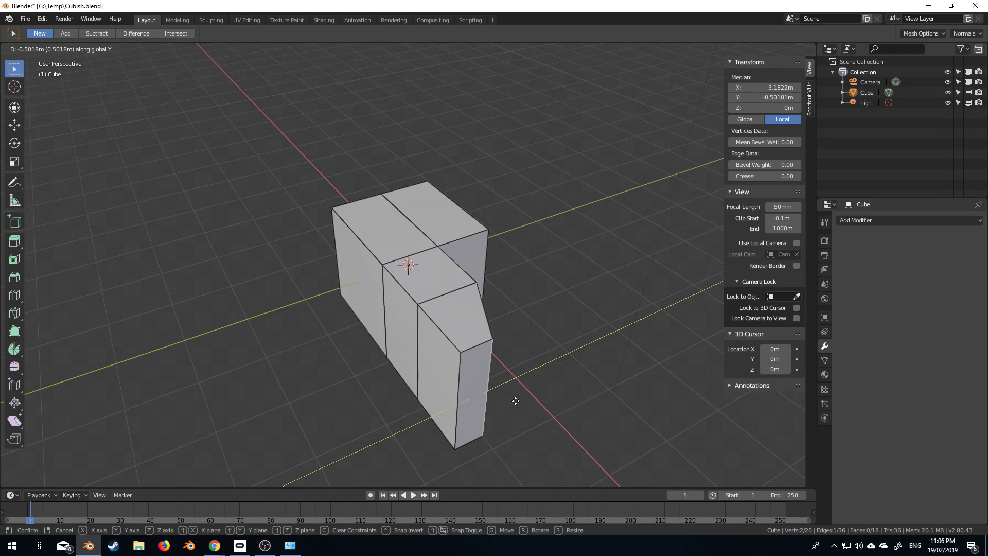
click(511, 400)
key(Tab)
key(ctrl+s)
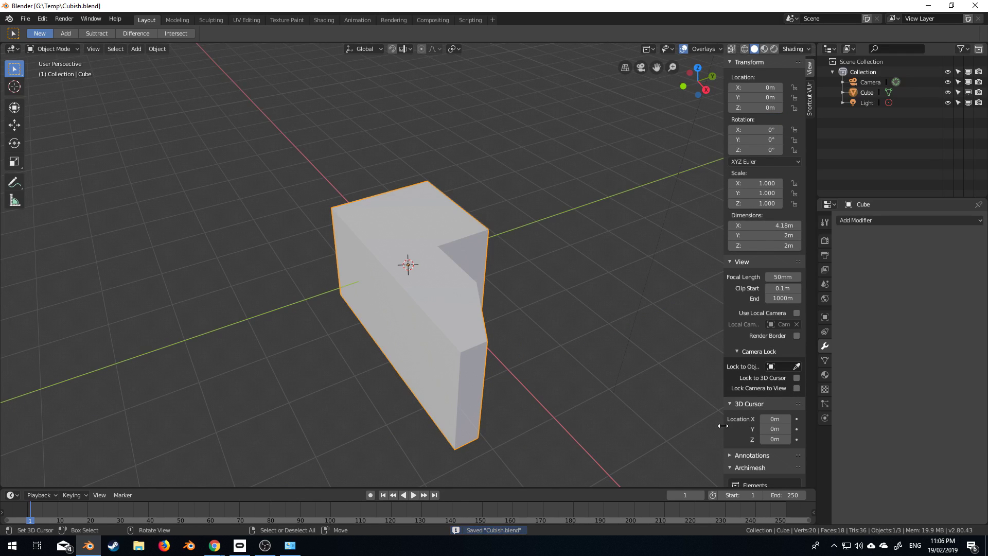
scroll(767, 443, down, 15)
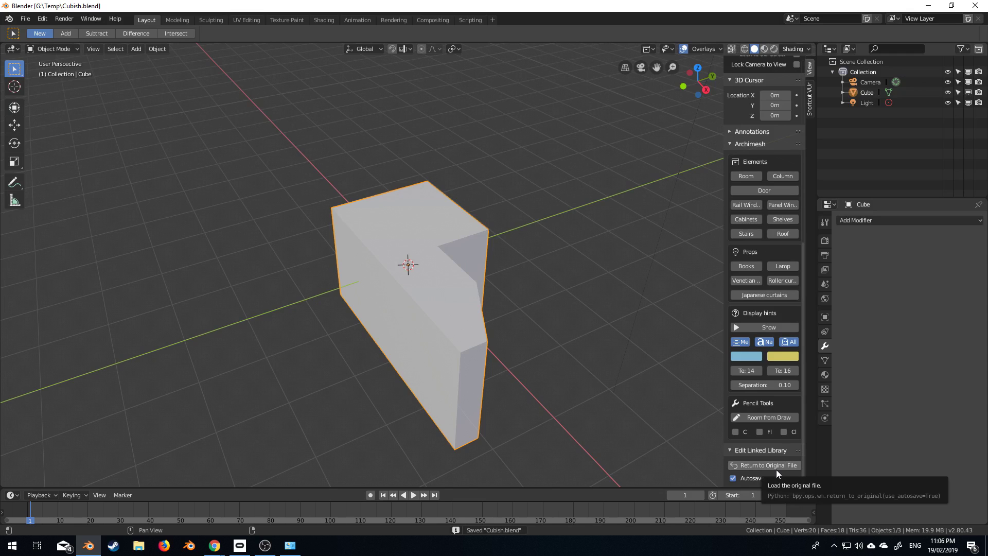
click(779, 464)
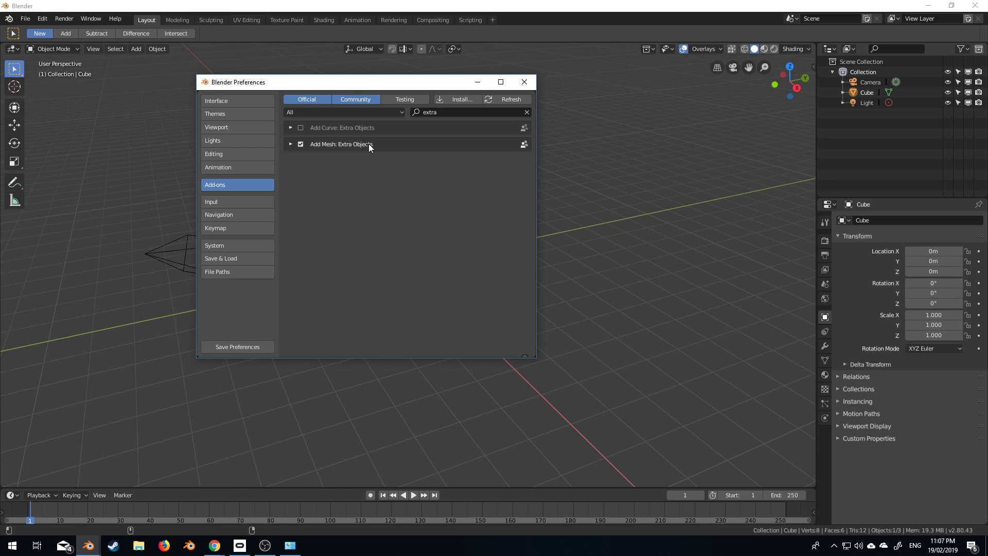
Close the preferences and add a Gear from Mesh > Mechanical > Gears.
click(523, 82)
middle_drag(239, 233, 353, 326)
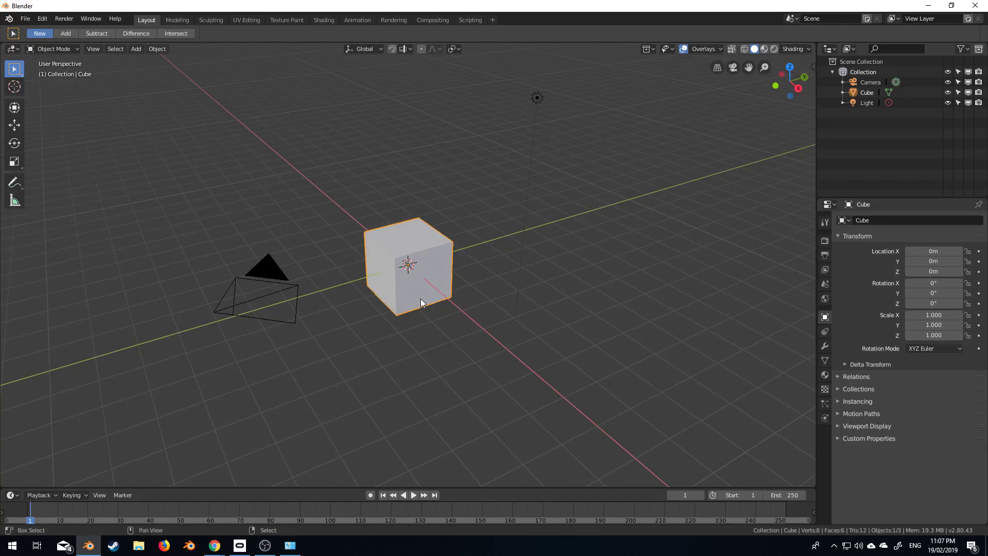
key(shift+a)
mouse_move(421, 299)
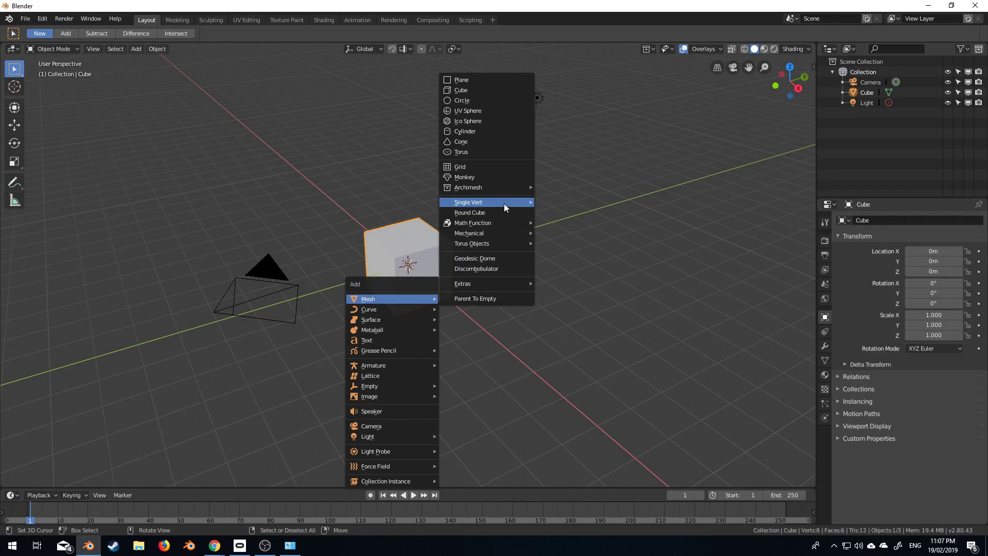
mouse_move(504, 204)
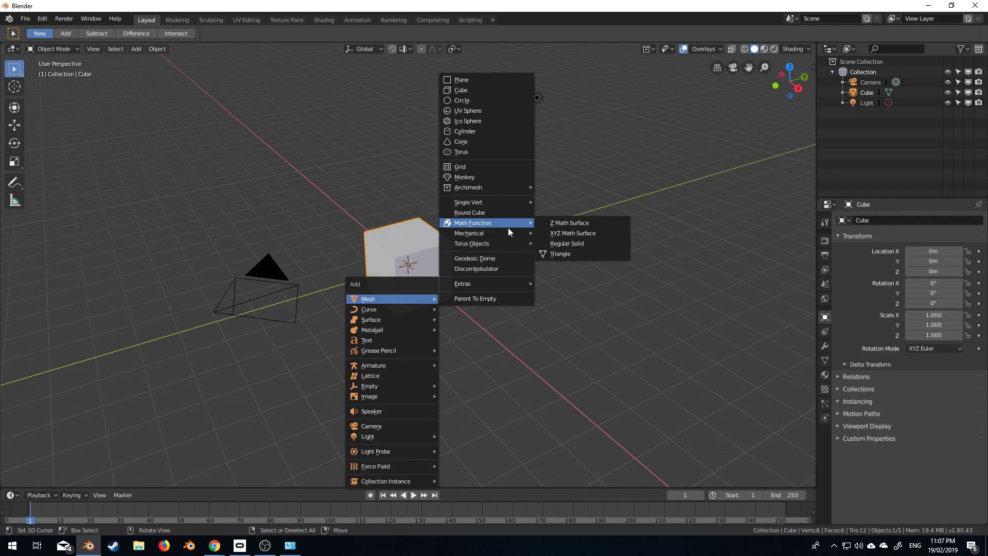
mouse_move(508, 233)
mouse_move(555, 239)
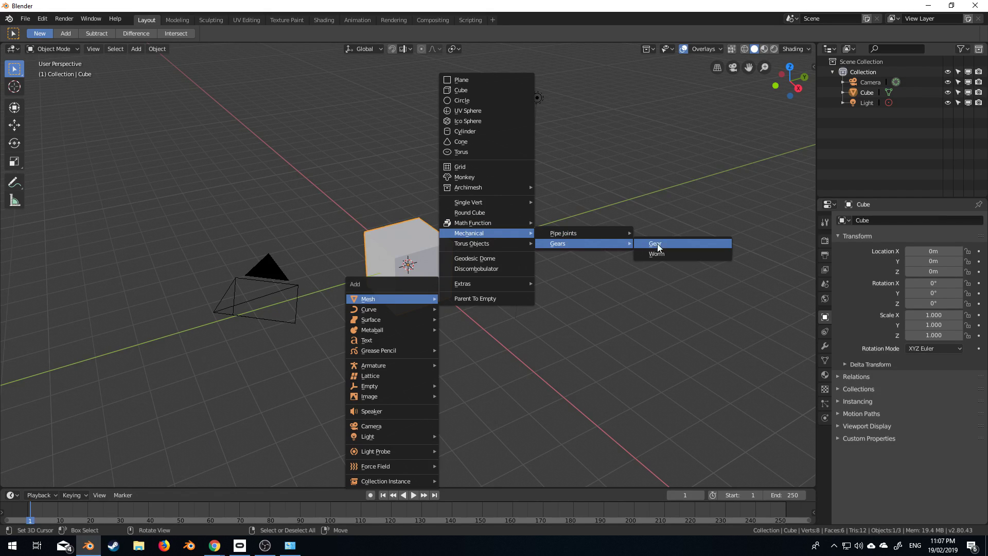
click(664, 246)
Delete the default cube and select the gear.
click(455, 288)
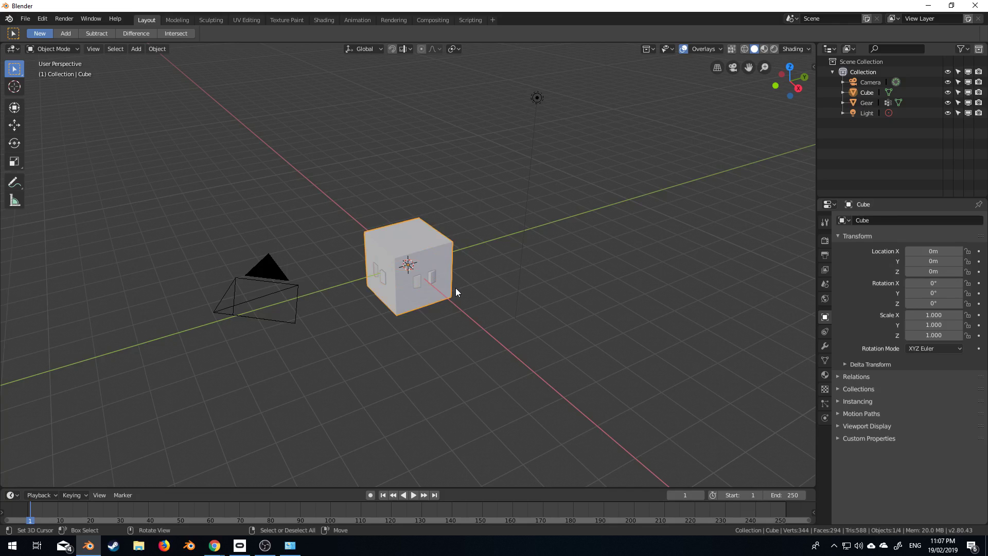
key(Delete)
mouse_move(443, 292)
middle_down()
mouse_move(421, 275)
mouse_move(426, 287)
middle_up()
click(425, 286)
scroll(425, 286, up, 2)
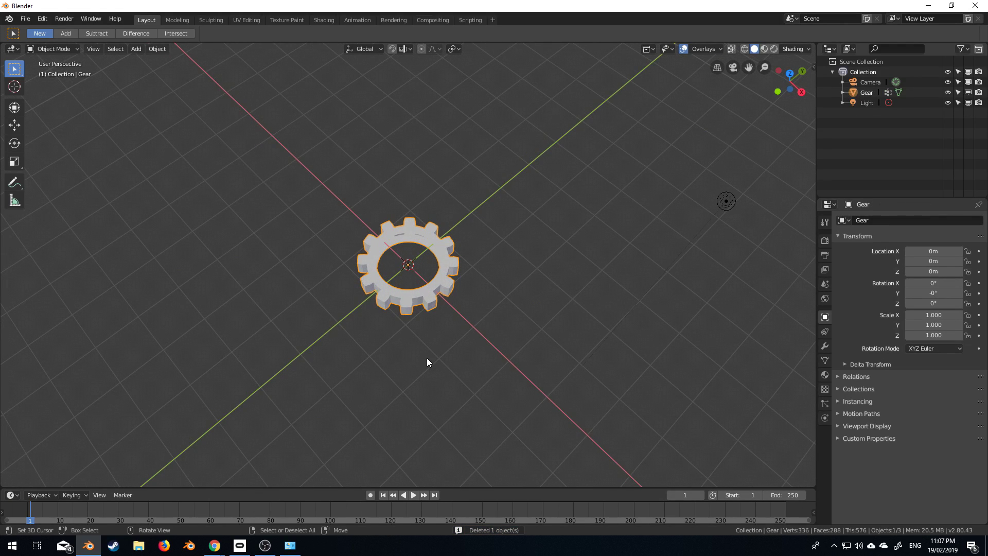
Add a geodesic dome from the Add > Mesh menu on top of the gear.
key(shift+a)
mouse_move(427, 359)
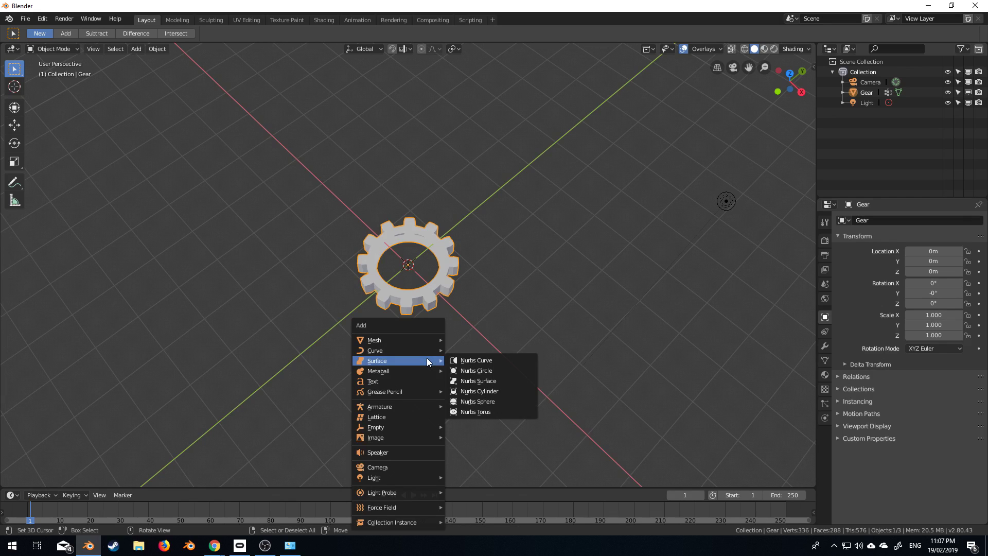
mouse_move(419, 339)
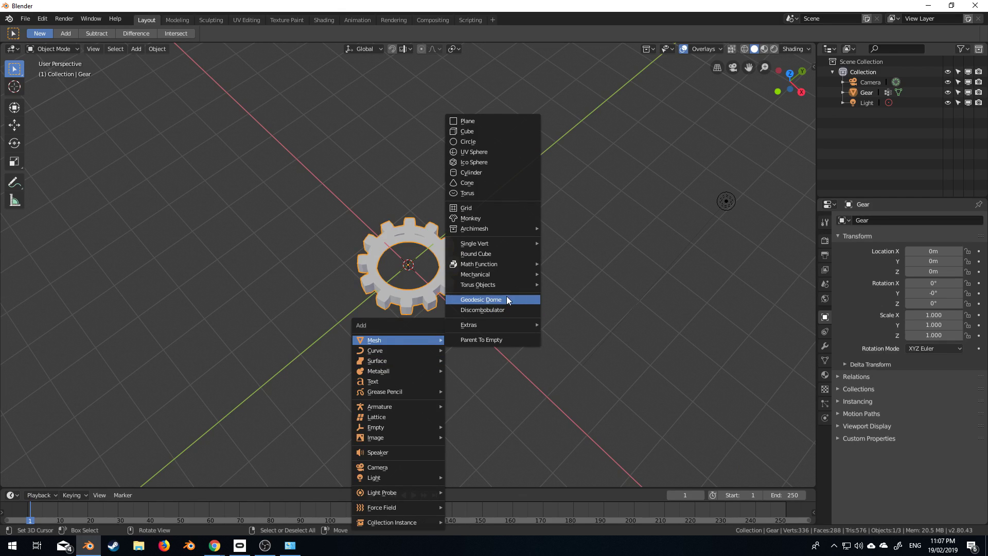
mouse_move(510, 288)
click(520, 299)
middle_drag(425, 290, 182, 458)
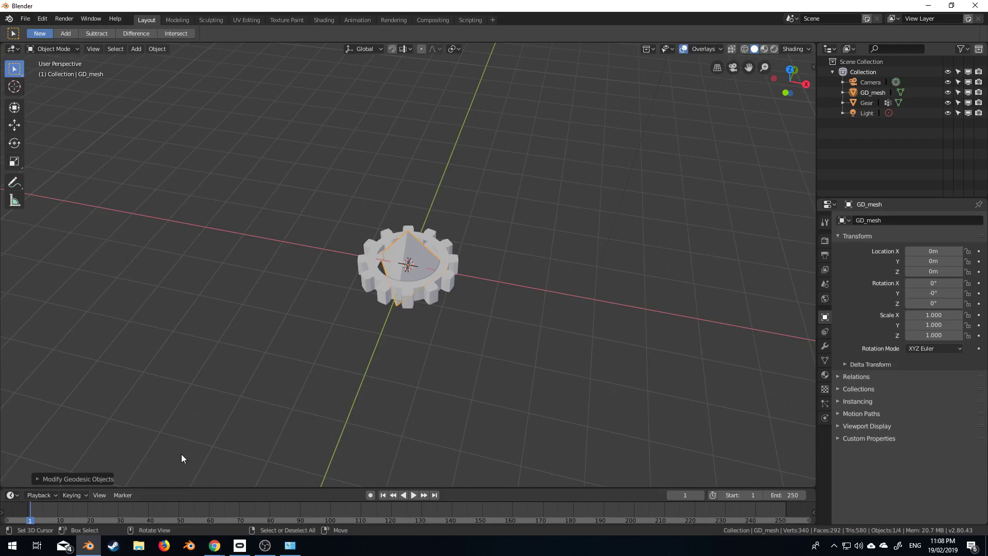
Raise the geodesic dome's Frequency to 6 in the redo panel.
click(99, 478)
drag(105, 351, 129, 350)
middle_drag(323, 329, 455, 318)
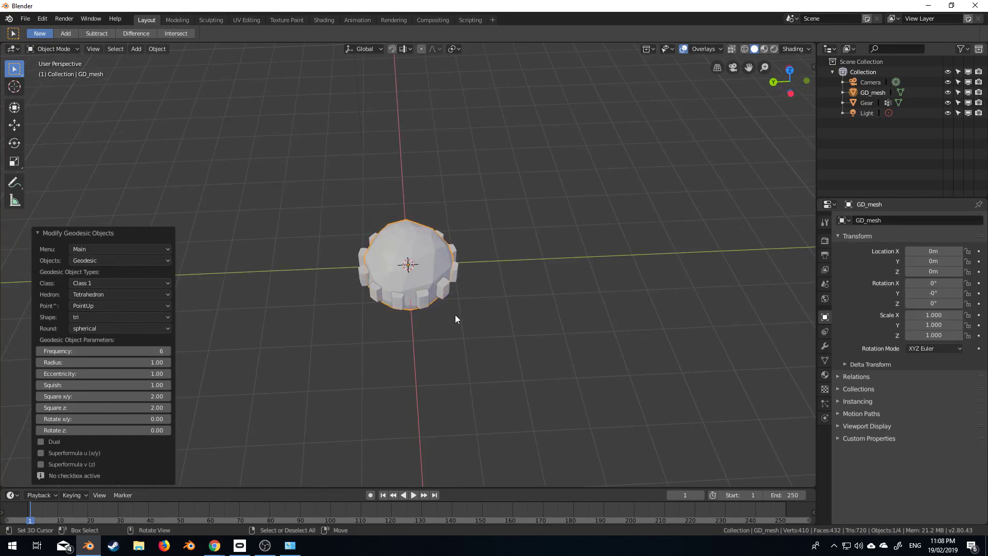
click(103, 261)
middle_drag(353, 292, 424, 304)
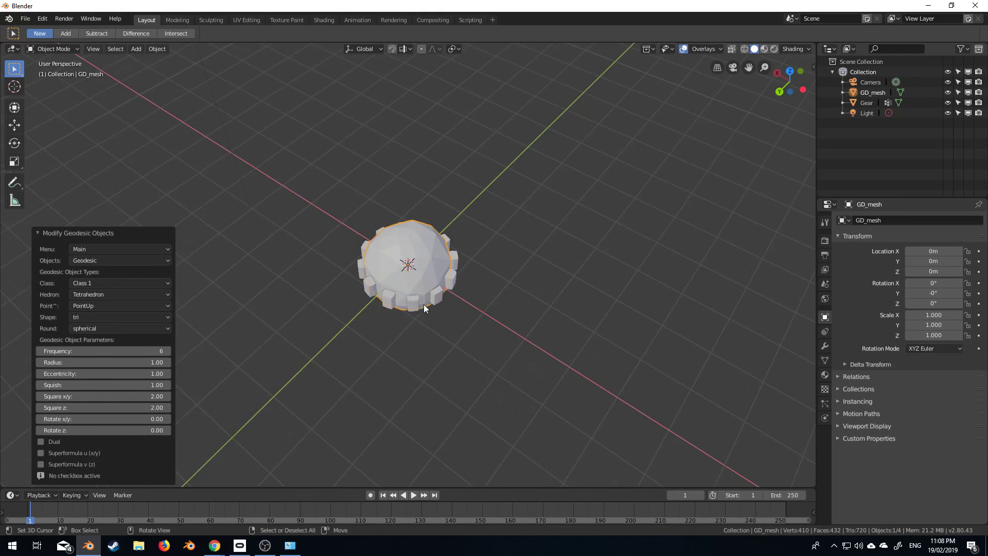
scroll(442, 313, up, 3)
Delete the dome and gear, leaving only camera and light, and close Preferences.
click(465, 340)
key(Delete)
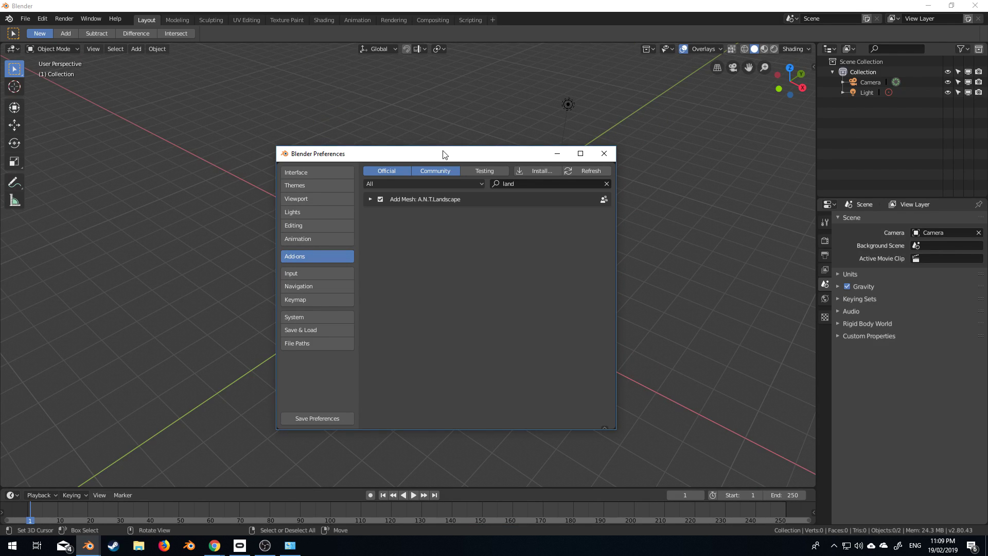
click(604, 154)
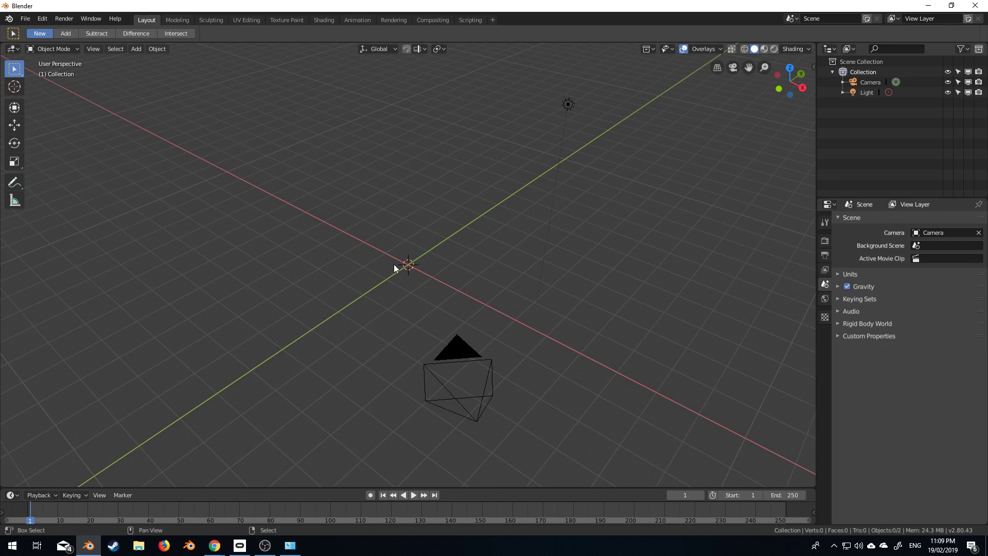
key(shift+a)
Add an A.N.T. Landscape terrain mesh using Ridged MFractal noise.
mouse_move(392, 264)
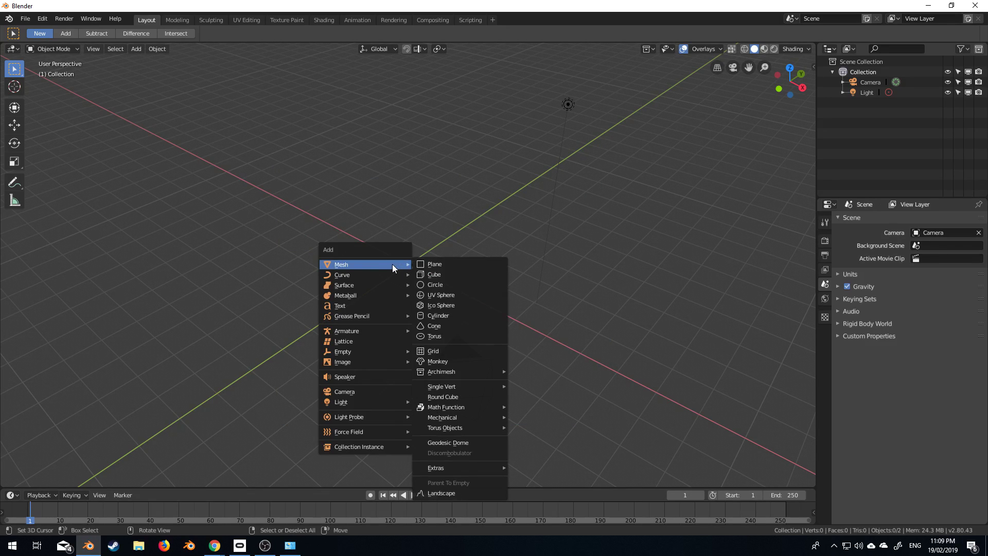
click(469, 493)
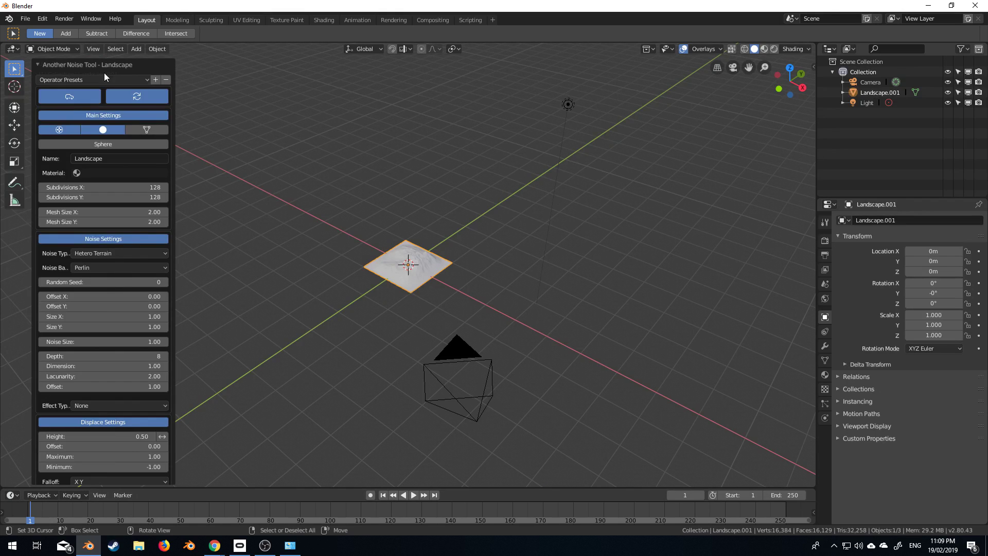
key(KP_Decimal)
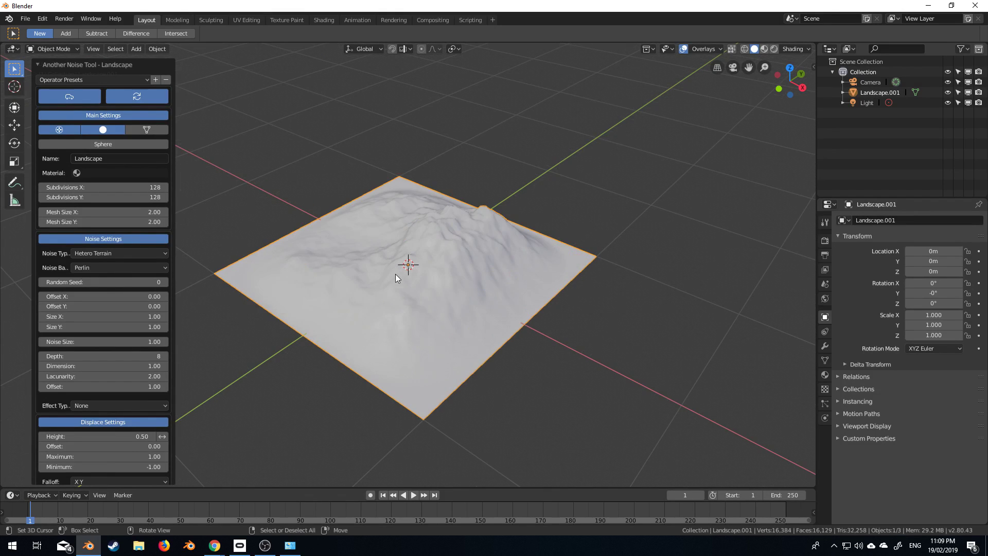
click(138, 255)
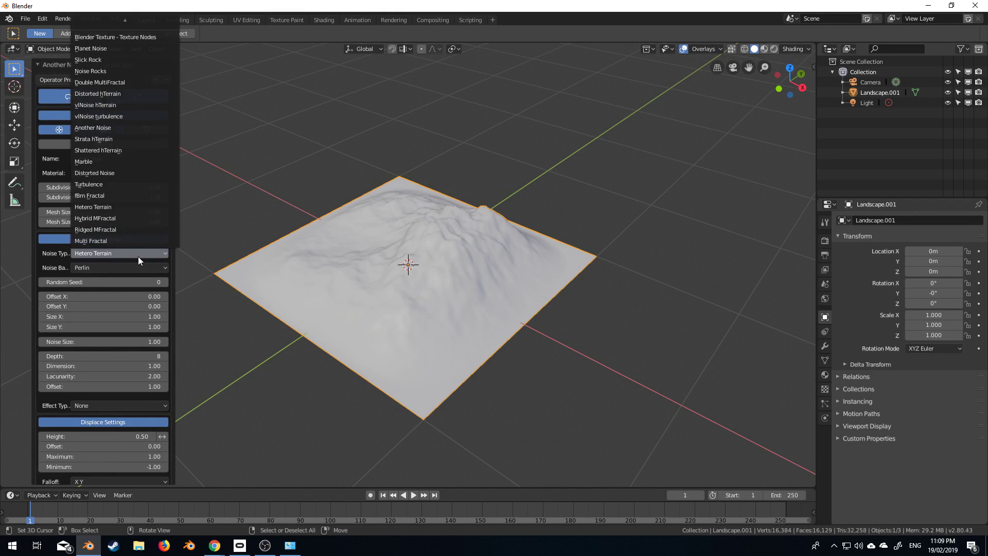
click(131, 230)
Scale the landscape up uniformly to 8.218.
key(s)
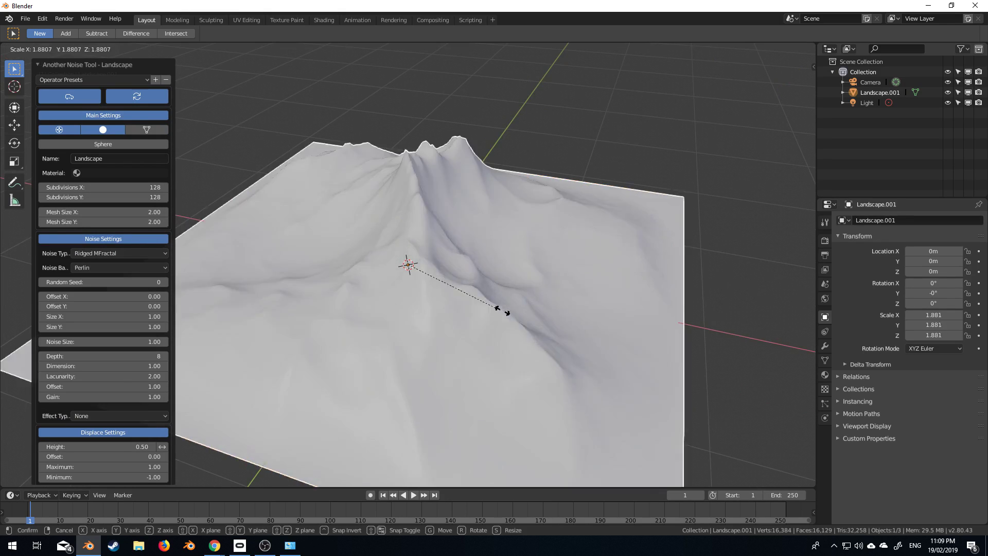
click(776, 379)
scroll(369, 318, down, 6)
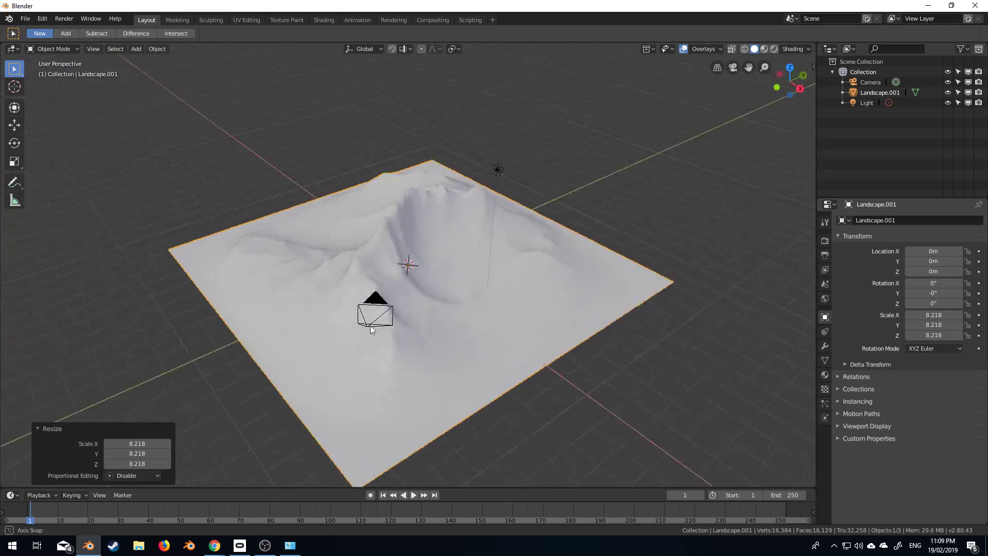